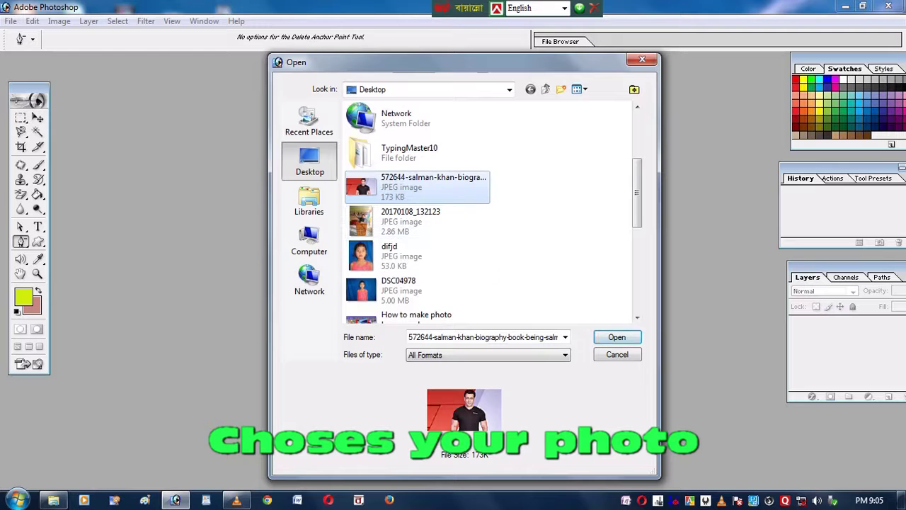
Open 572644-salman-khan-biography-book-being-salman.jpg and select the man's black T-shirt with the Magnetic Lasso
{"action": "left_click", "coordinate": [598, 337]}
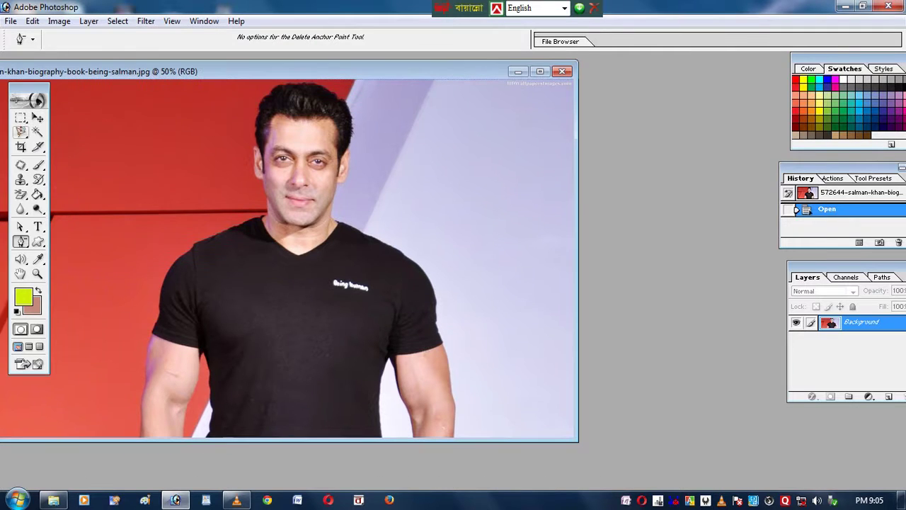
{"action": "left_click", "coordinate": [20, 131]}
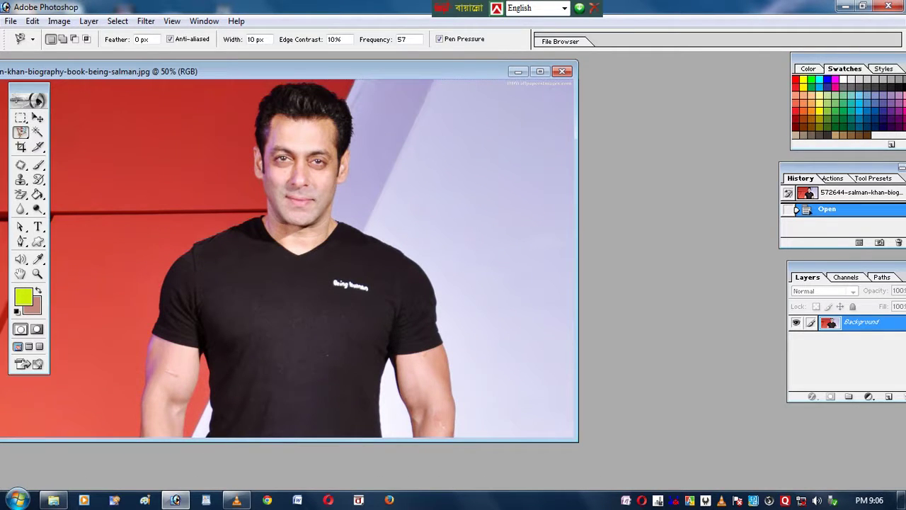
{"action": "left_click", "coordinate": [21, 132]}
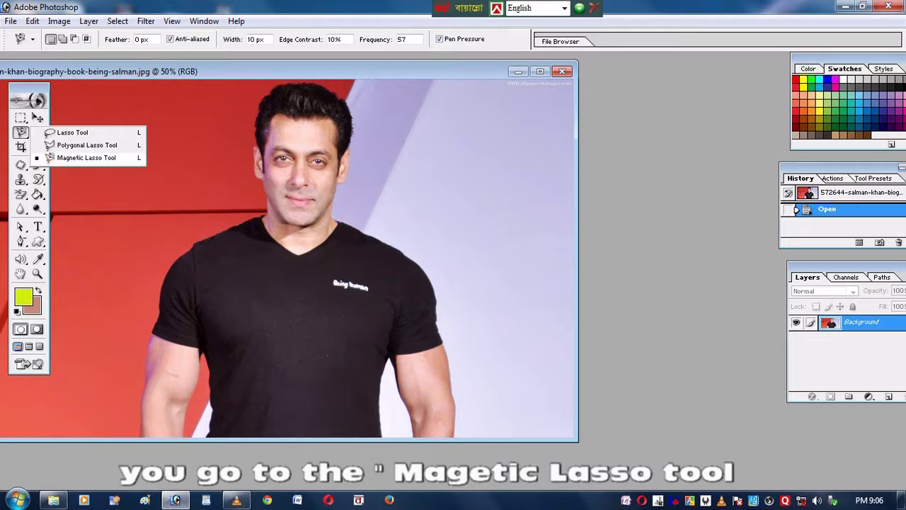
{"action": "left_click", "coordinate": [81, 157]}
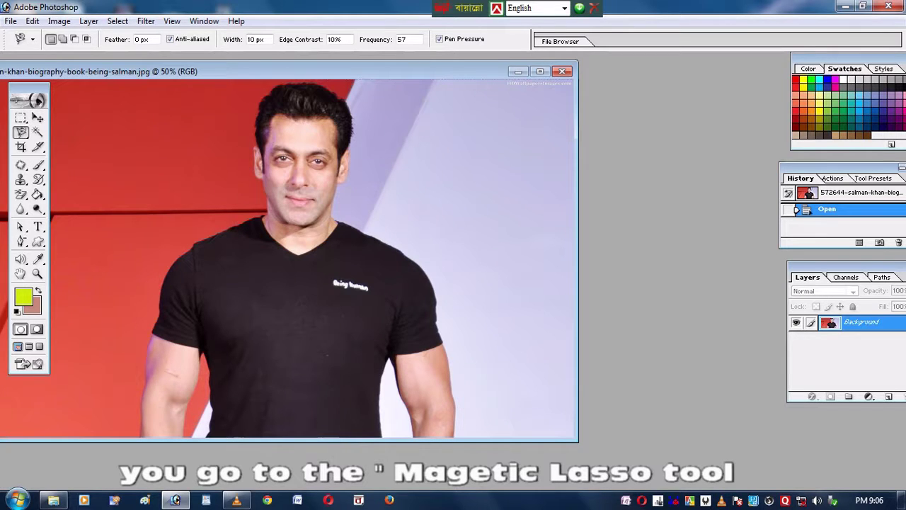
{"action": "key", "text": "ctrl+plus"}
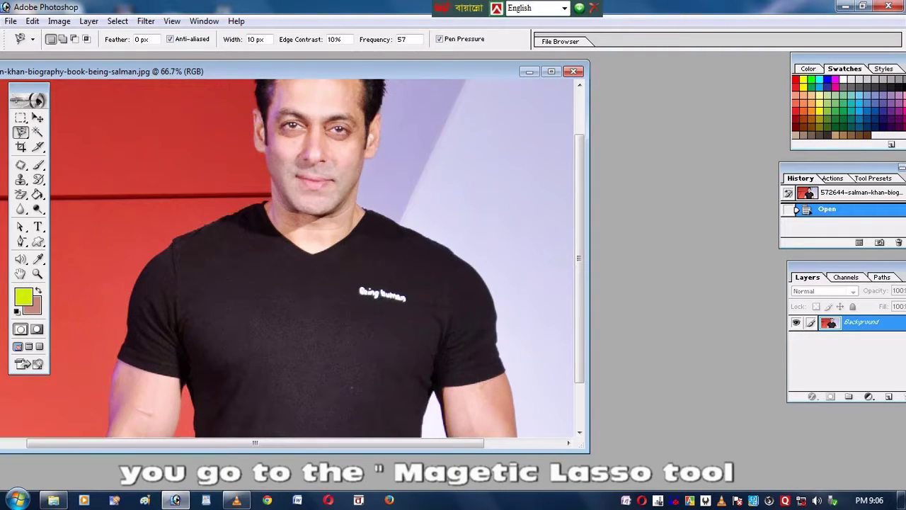
{"action": "key", "text": "ctrl+minus"}
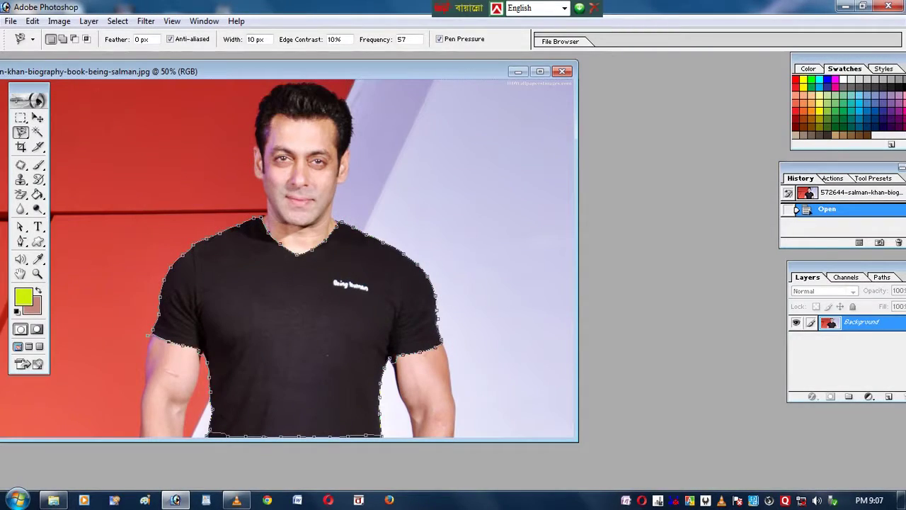
{"action": "key", "text": "ctrl+Return"}
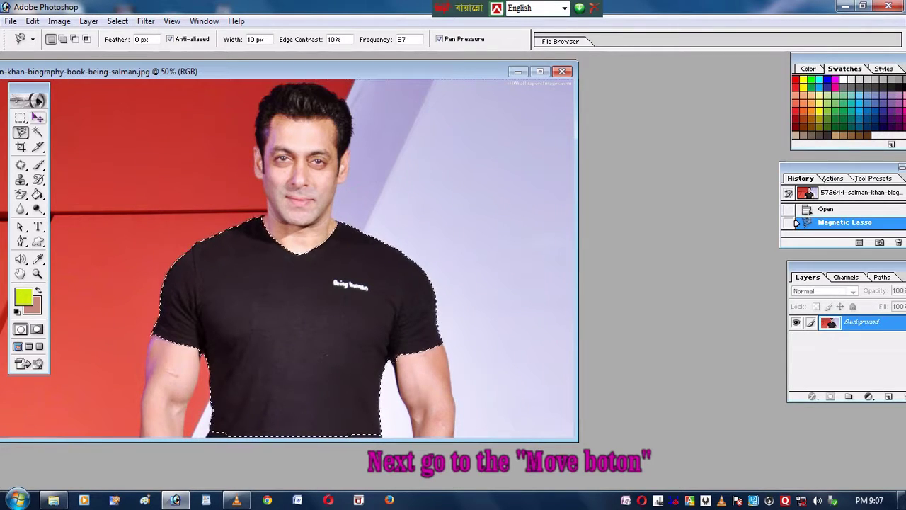
Apply Hue/Saturation to the selected T-shirt with hue, saturation and lightness at 0
{"action": "left_click", "coordinate": [37, 118]}
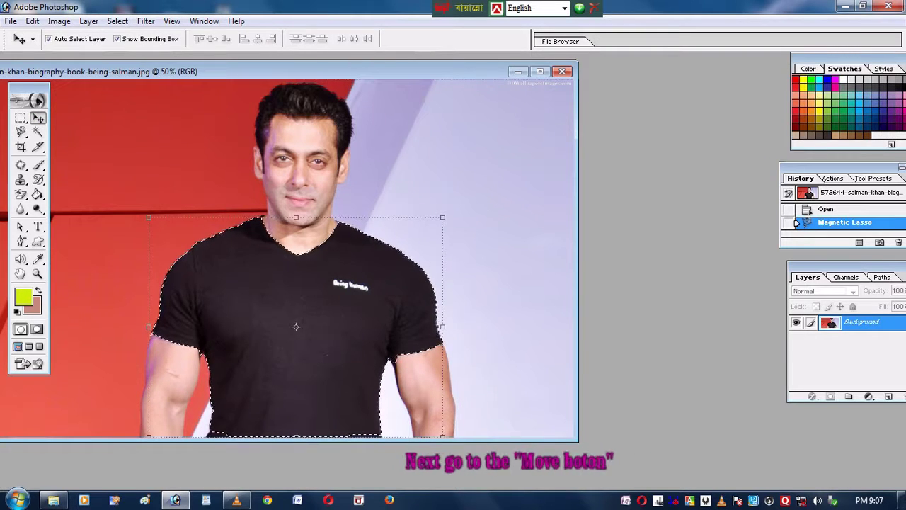
{"action": "key", "text": "ctrl+u"}
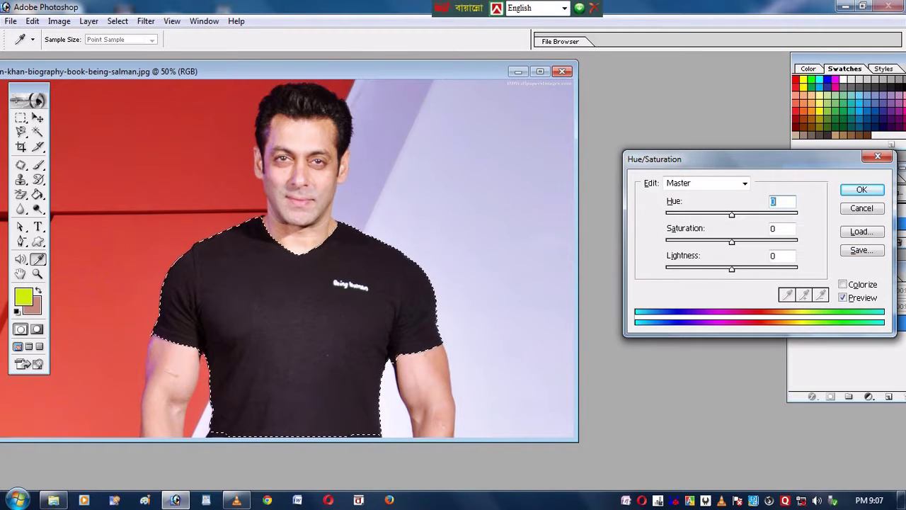
{"action": "key", "text": "Return"}
Recolour the selected T-shirt dark green with Color Balance midtone levels of -100, +37 and -100, and clear the selection
{"action": "key", "text": "ctrl+b"}
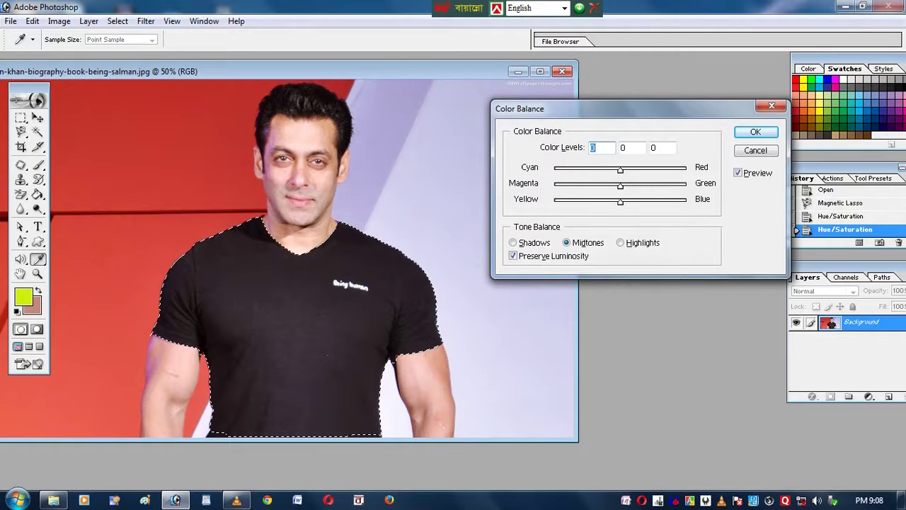
{"action": "left_click_drag", "start_coordinate": [620, 186], "coordinate": [555, 186]}
{"action": "left_click_drag", "start_coordinate": [620, 202], "coordinate": [686, 201]}
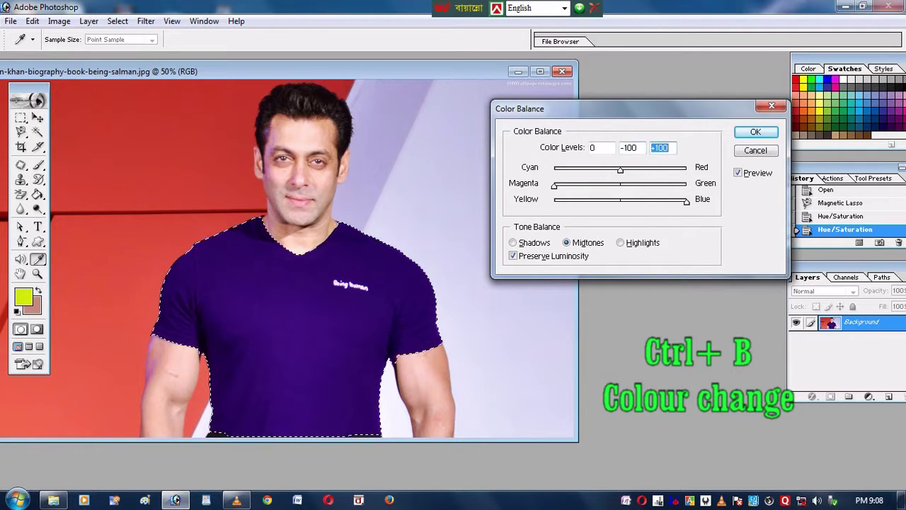
{"action": "left_click_drag", "start_coordinate": [621, 170], "coordinate": [686, 170]}
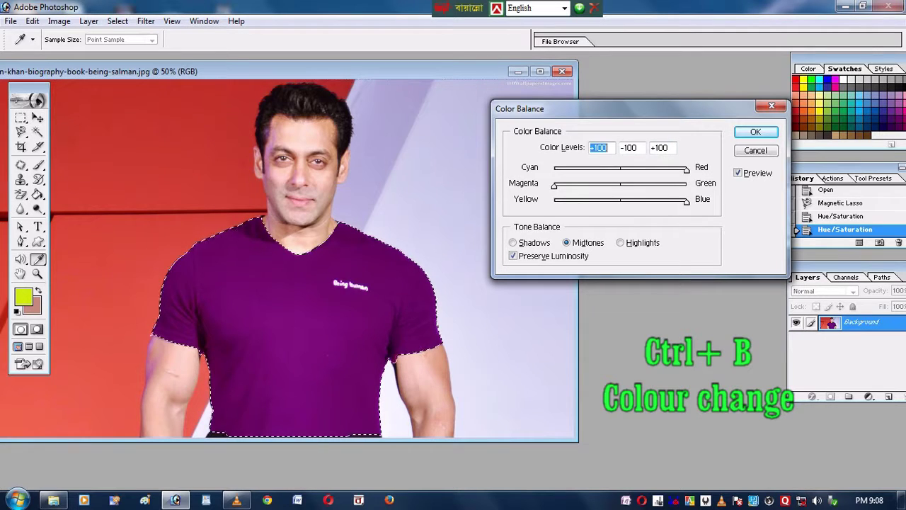
{"action": "mouse_move", "coordinate": [554, 186]}
{"action": "left_mouse_down"}
{"action": "mouse_move", "coordinate": [686, 185]}
{"action": "mouse_move", "coordinate": [668, 201]}
{"action": "mouse_move", "coordinate": [554, 202]}
{"action": "left_mouse_up"}
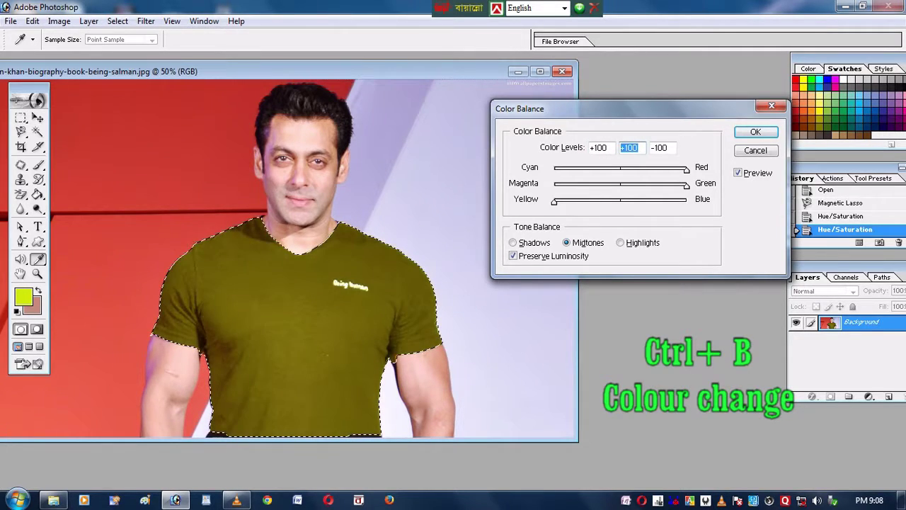
{"action": "key", "text": "Tab"}
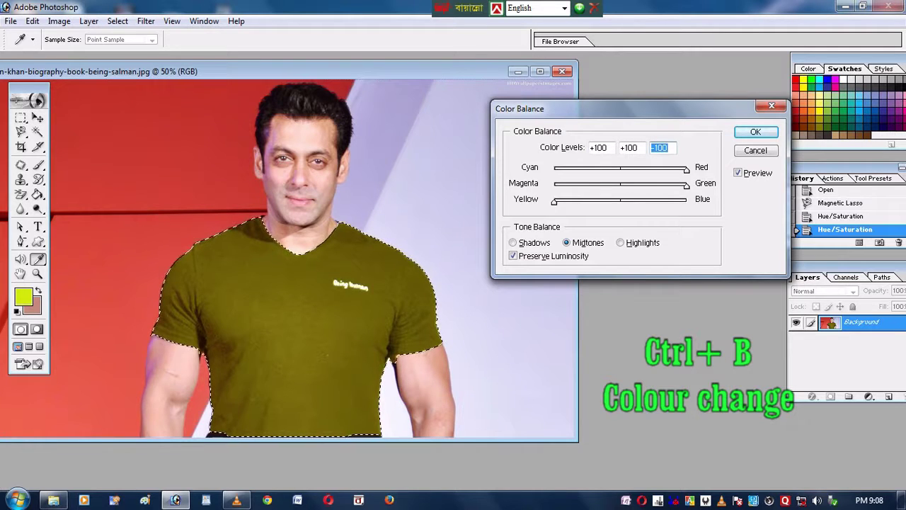
{"action": "left_click_drag", "start_coordinate": [686, 186], "coordinate": [556, 186]}
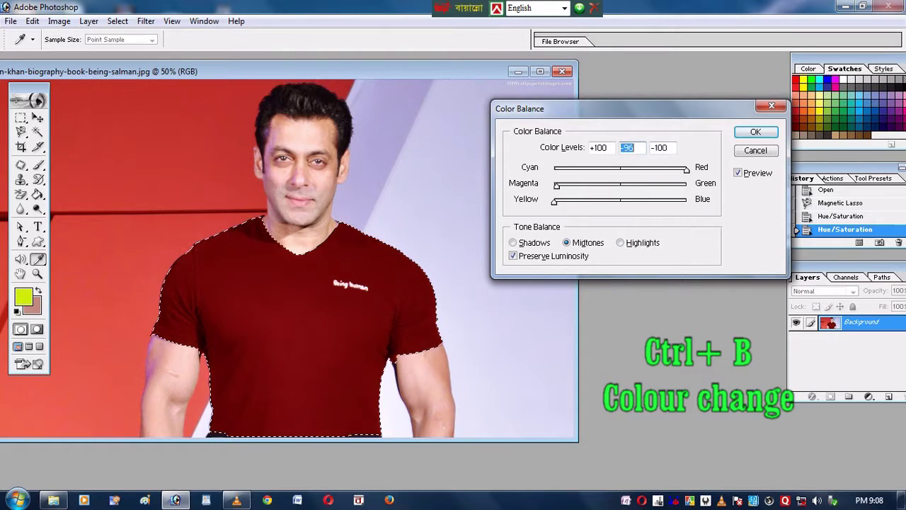
{"action": "left_click_drag", "start_coordinate": [686, 170], "coordinate": [645, 186]}
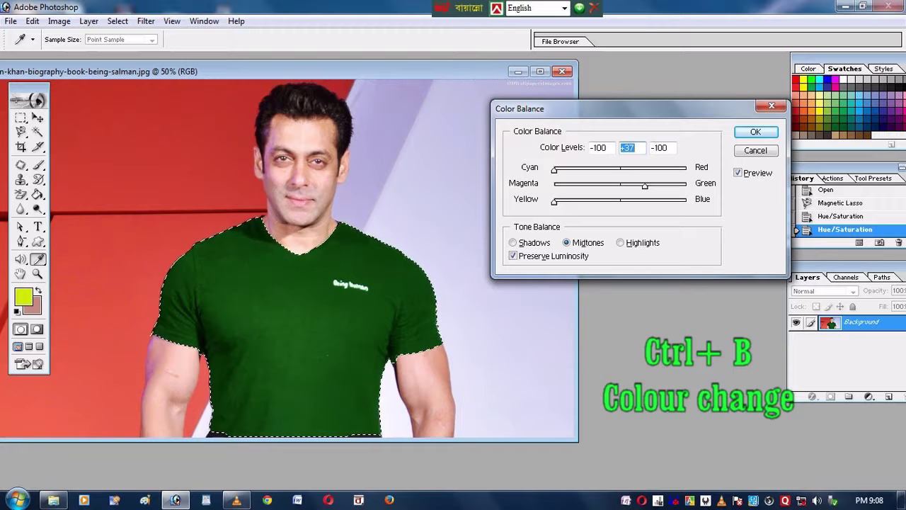
{"action": "key", "text": "Return"}
{"action": "key", "text": "v"}
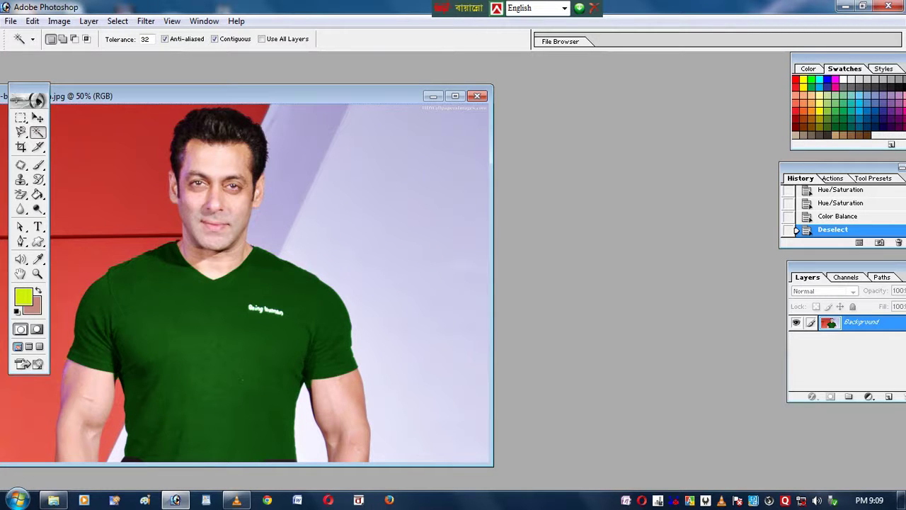
Select the lavender background to the right of the man with the Magic Wand and remove it with the Magic Eraser
{"action": "left_click", "coordinate": [291, 215]}
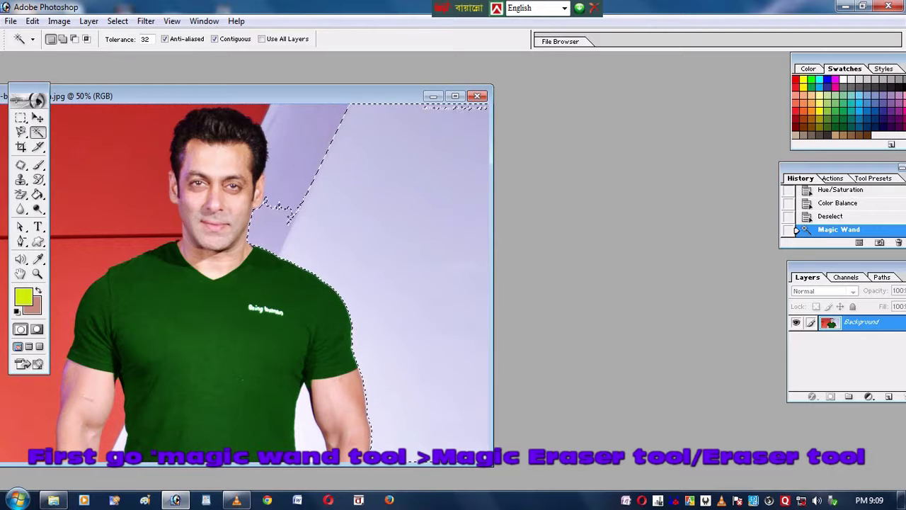
{"action": "left_click", "coordinate": [290, 214], "text": "shift"}
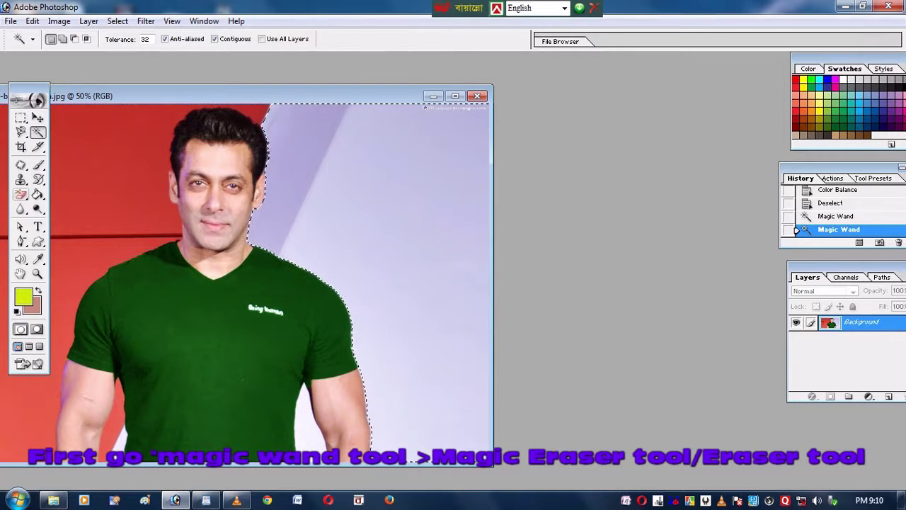
{"action": "left_click", "coordinate": [21, 194]}
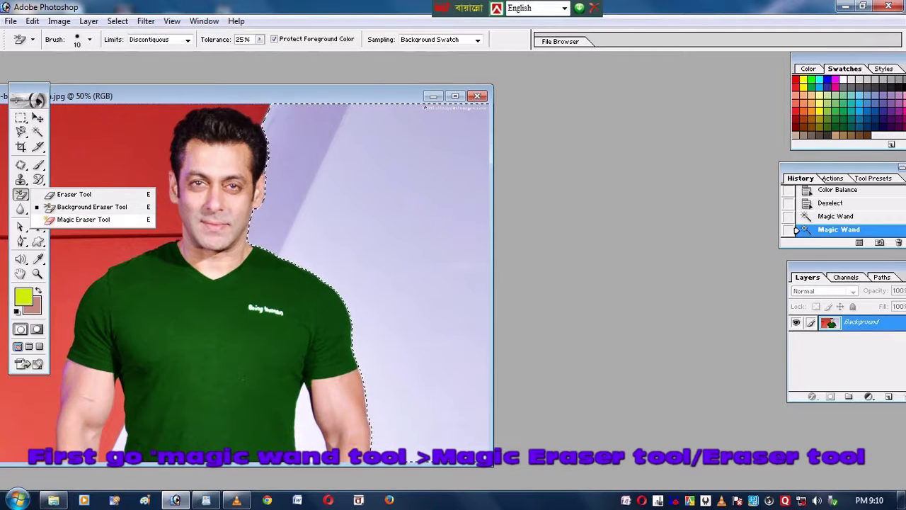
{"action": "left_click", "coordinate": [83, 219]}
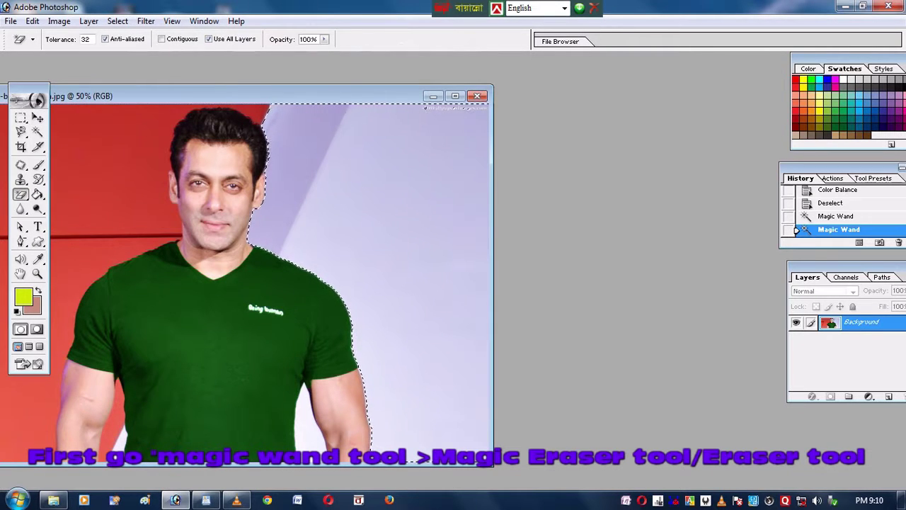
{"action": "left_click", "coordinate": [325, 142]}
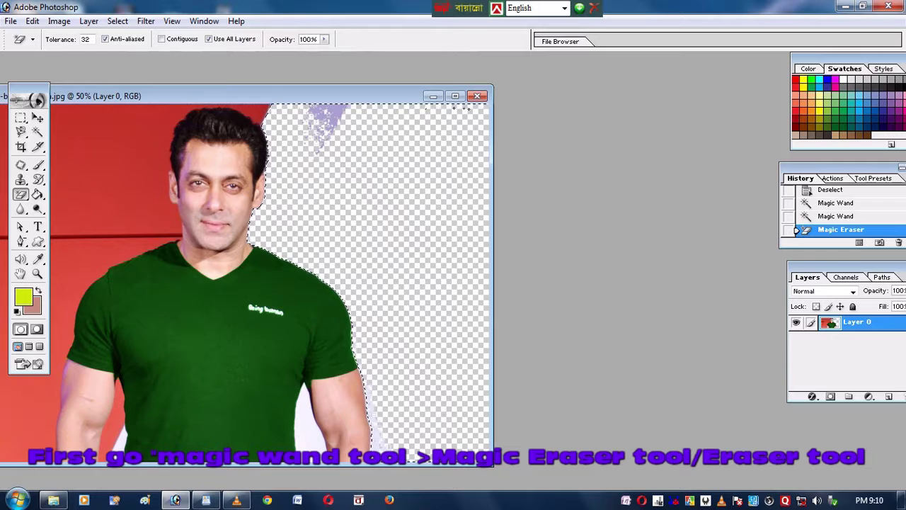
{"action": "left_click", "coordinate": [325, 142]}
{"action": "left_click", "coordinate": [325, 142]}
{"action": "left_click", "coordinate": [325, 142]}
{"action": "left_click", "coordinate": [325, 142]}
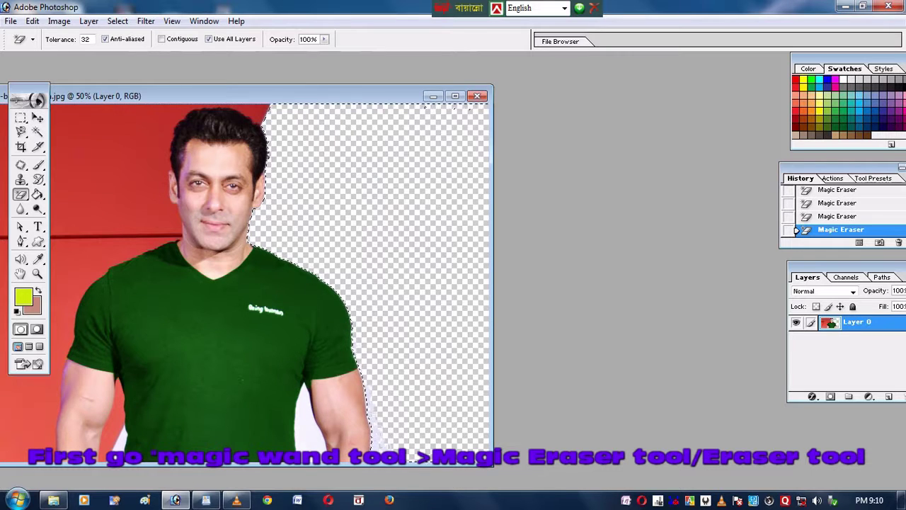
Select the large upper red panel and the red panel beside the man's arm together with the Magic Wand
{"action": "left_click_drag", "start_coordinate": [302, 97], "coordinate": [536, 75]}
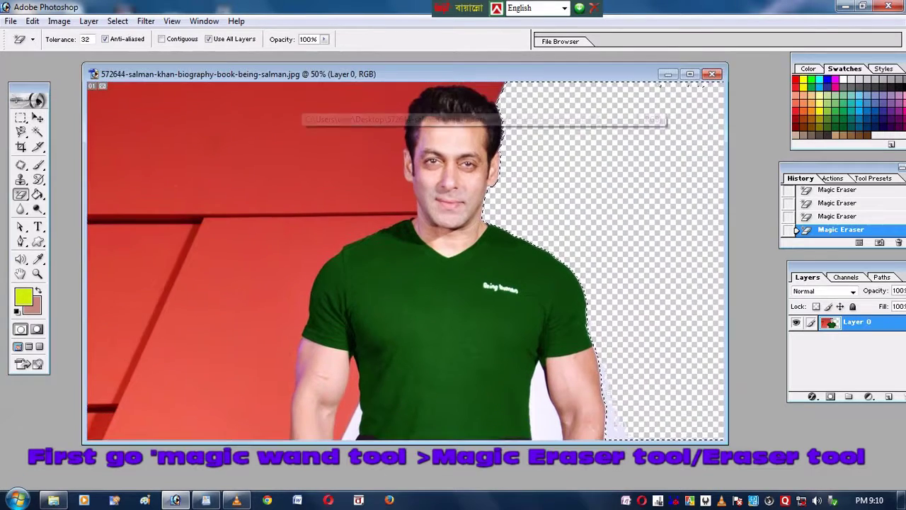
{"action": "left_click", "coordinate": [38, 132]}
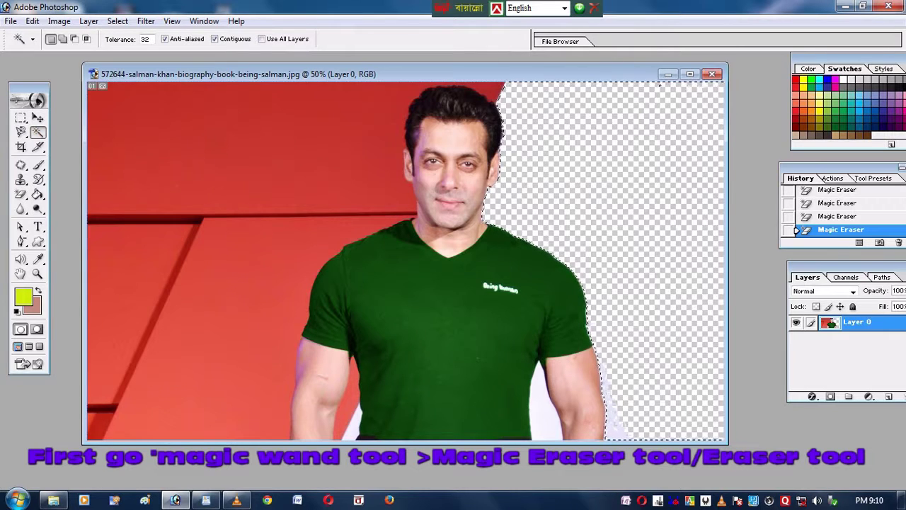
{"action": "left_click", "coordinate": [233, 142]}
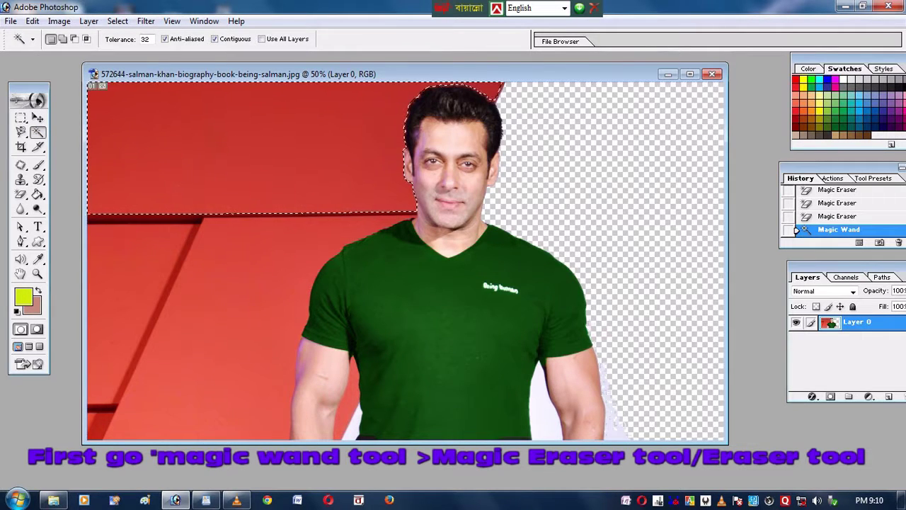
{"action": "left_click", "coordinate": [234, 298], "text": "shift"}
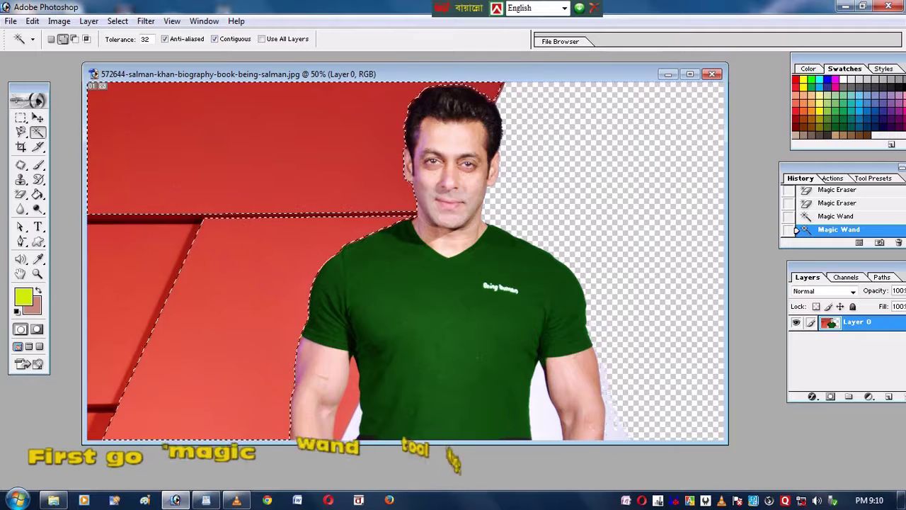
{"action": "left_click", "coordinate": [283, 284], "text": "shift"}
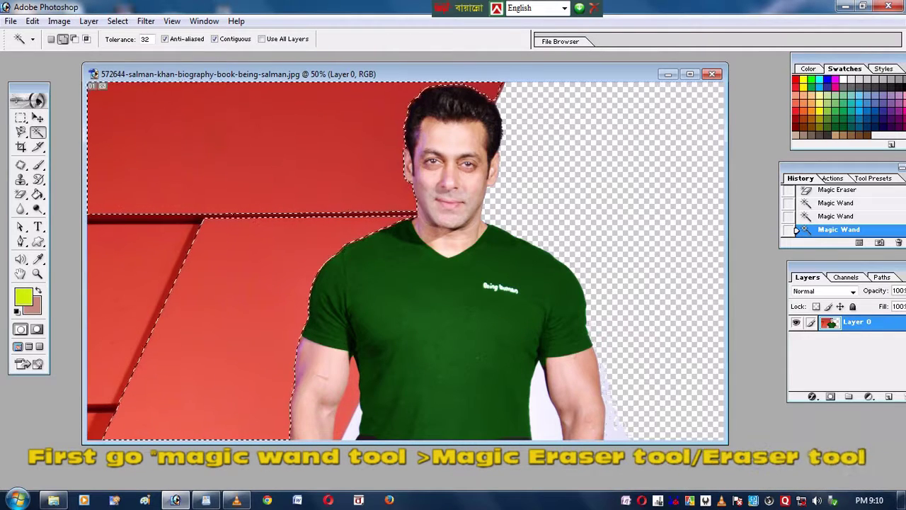
Remove the two selected red background panels with the Magic Eraser
{"action": "left_click", "coordinate": [20, 194]}
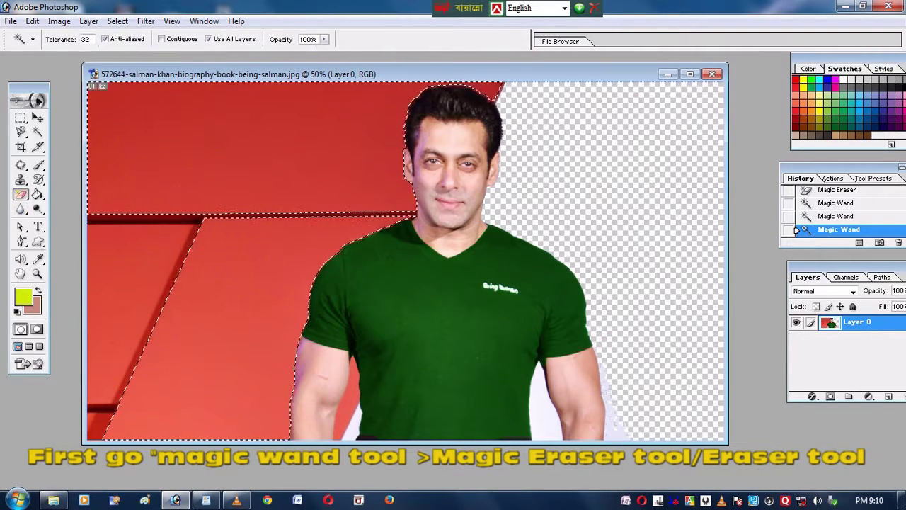
{"action": "left_click", "coordinate": [248, 169]}
{"action": "left_click", "coordinate": [220, 396]}
{"action": "left_click", "coordinate": [205, 407]}
{"action": "left_click", "coordinate": [213, 411]}
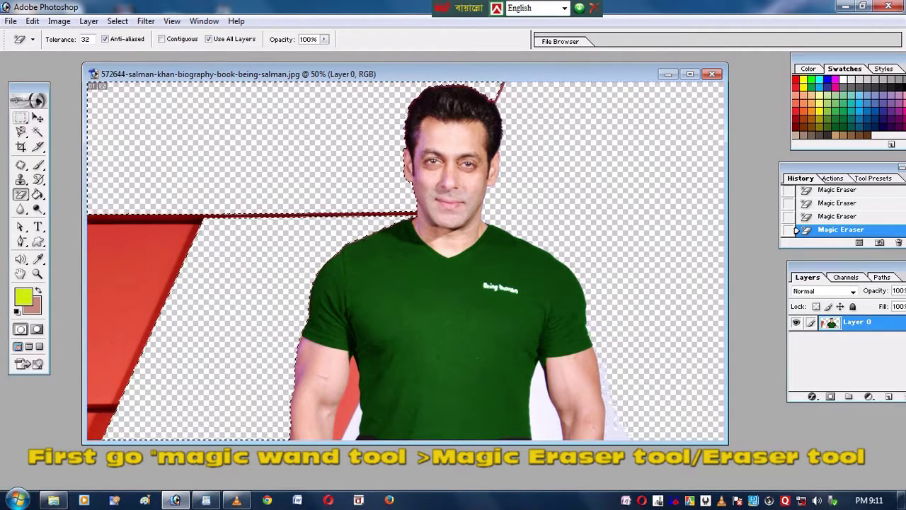
Invert the current selection and deselect everything
{"action": "left_click", "coordinate": [22, 118]}
{"action": "right_click", "coordinate": [218, 119]}
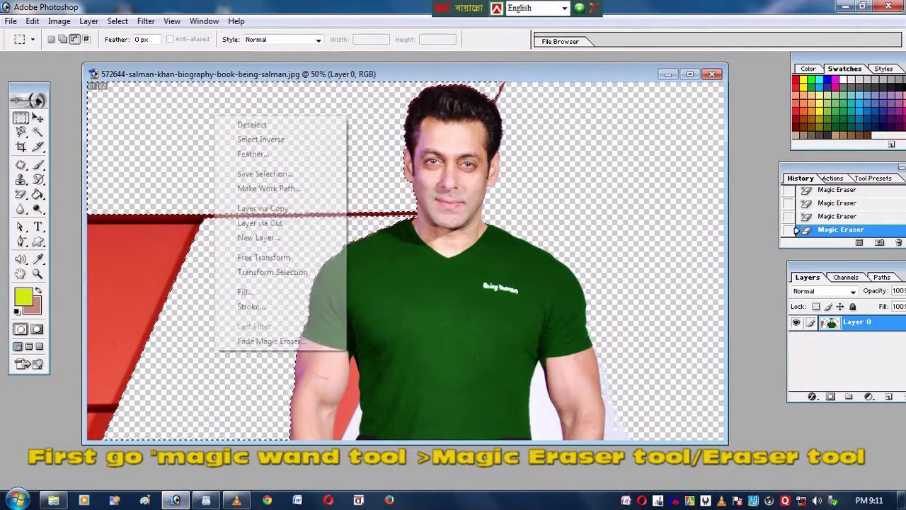
{"action": "left_click", "coordinate": [261, 139]}
{"action": "right_click", "coordinate": [175, 123]}
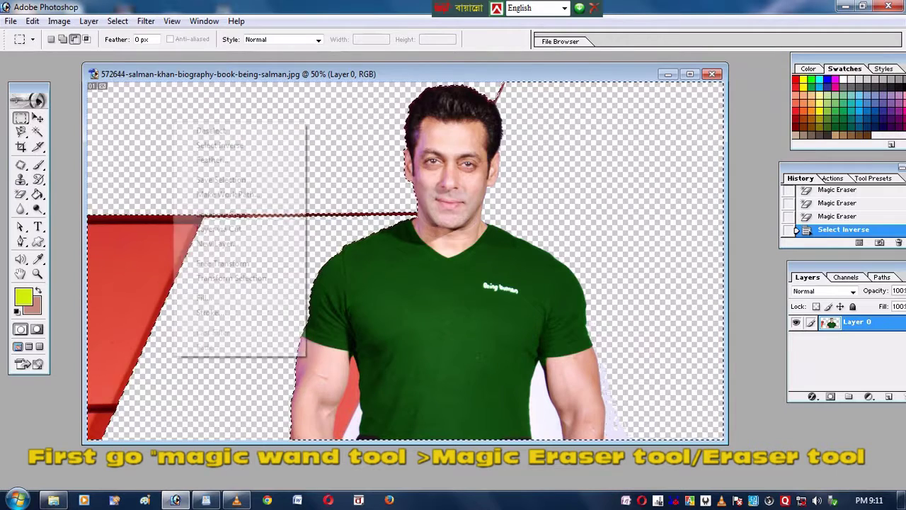
{"action": "left_click", "coordinate": [211, 131]}
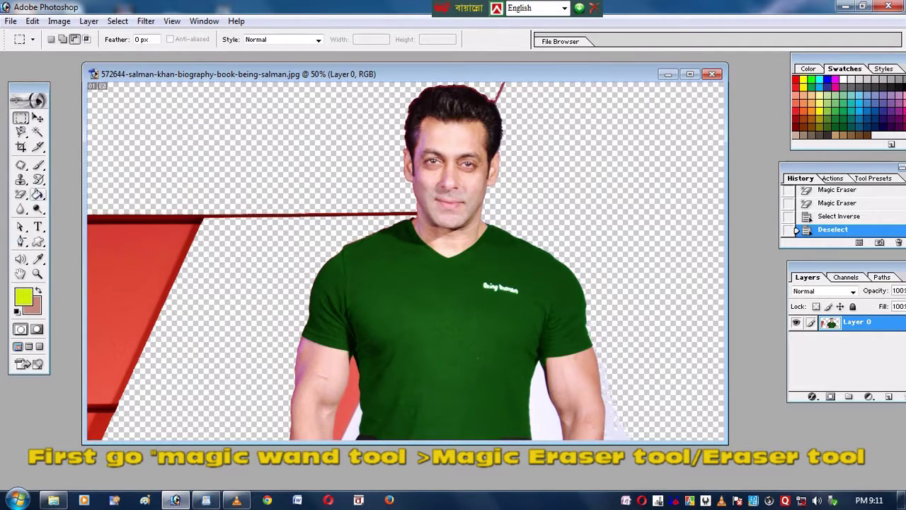
Select the remaining large red panel at the photo's left edge with the Magic Wand and remove it with the Magic Eraser
{"action": "left_click", "coordinate": [38, 131]}
{"action": "left_click", "coordinate": [134, 297]}
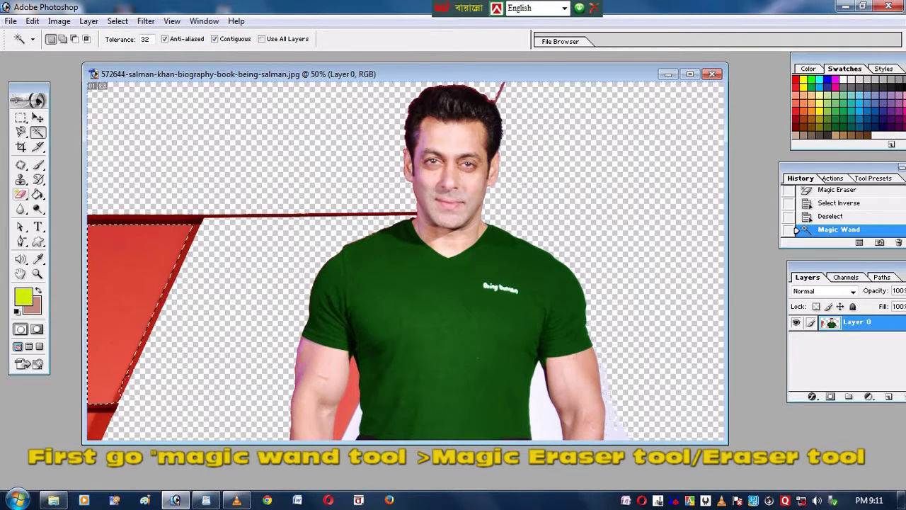
{"action": "left_click", "coordinate": [21, 194]}
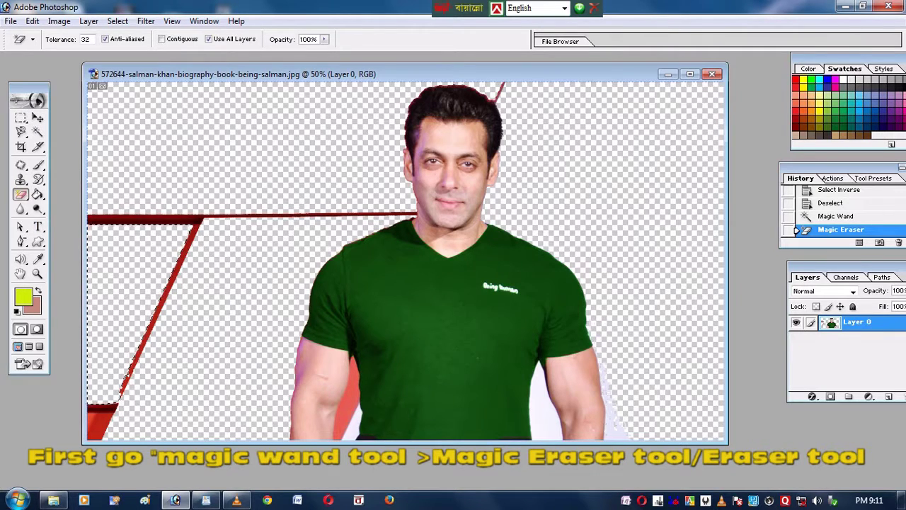
Apply the Magic Eraser again to the selected panel at the photo's left edge and clear the selection
{"action": "left_click", "coordinate": [21, 194]}
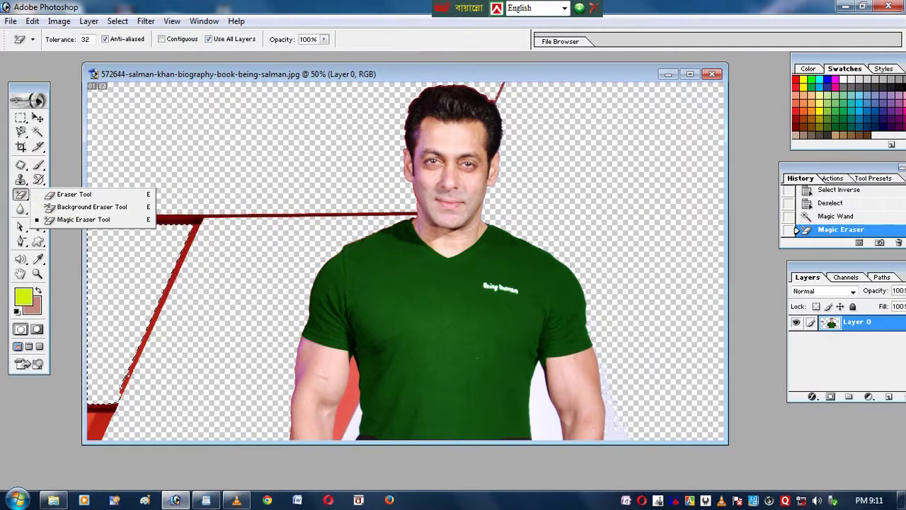
{"action": "left_click", "coordinate": [131, 298]}
{"action": "left_click", "coordinate": [131, 298]}
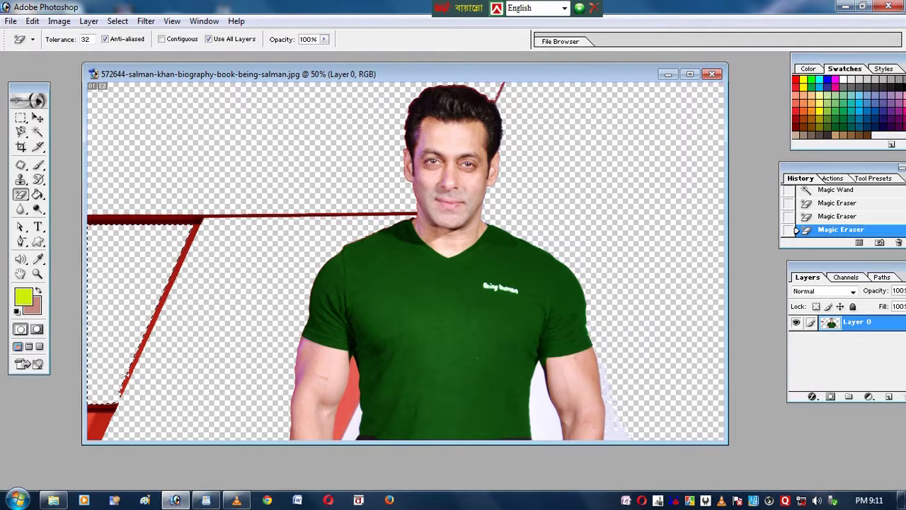
{"action": "key", "text": "ctrl+d"}
{"action": "key", "text": "v"}
Erase most of the dark red border lines at the photo's left side with the Eraser at brush size 465
{"action": "left_click_drag", "start_coordinate": [21, 194], "coordinate": [71, 193]}
{"action": "left_click", "coordinate": [83, 39]}
{"action": "left_click", "coordinate": [170, 212]}
{"action": "left_click", "coordinate": [250, 182]}
{"action": "left_click", "coordinate": [159, 330]}
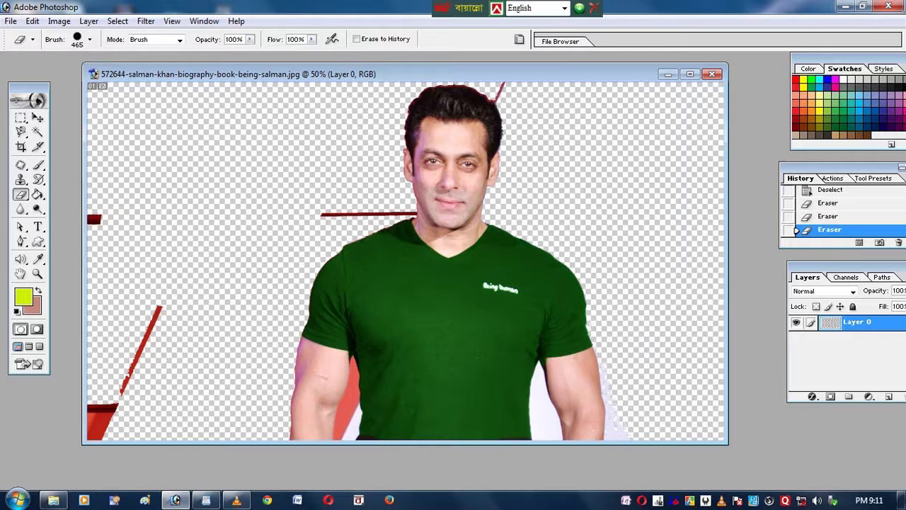
{"action": "left_click_drag", "start_coordinate": [127, 362], "coordinate": [131, 274]}
{"action": "left_click", "coordinate": [304, 177]}
Shrink the Eraser brush and erase the dark red line beside the man's neck
{"action": "key", "text": "ctrl+minus"}
{"action": "key", "text": "ctrl+minus"}
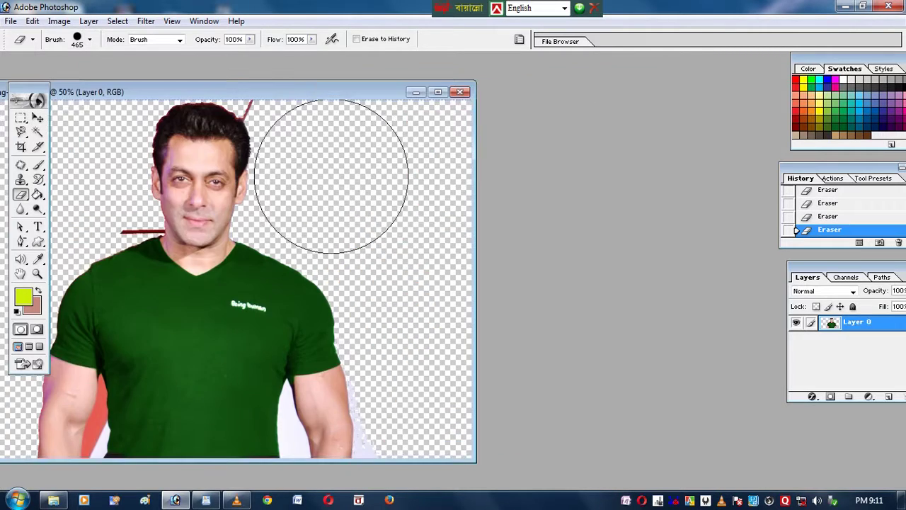
{"action": "key", "text": "ctrl+plus"}
{"action": "key", "text": "ctrl+plus"}
{"action": "key", "text": "ctrl+plus"}
{"action": "right_click", "coordinate": [288, 243]}
{"action": "left_click_drag", "start_coordinate": [417, 267], "coordinate": [346, 268]}
{"action": "left_click_drag", "start_coordinate": [121, 208], "coordinate": [148, 204]}
{"action": "key", "text": "ctrl+minus"}
{"action": "key", "text": "ctrl+plus"}
Reduce the Eraser brush to size 22 for fine erasing around the man's neck and shoulder
{"action": "right_click", "coordinate": [148, 204]}
{"action": "left_click_drag", "start_coordinate": [207, 229], "coordinate": [184, 206]}
{"action": "key", "text": "Return"}
{"action": "key", "text": "ctrl+plus"}
{"action": "key", "text": "ctrl+plus"}
{"action": "right_click", "coordinate": [148, 196]}
{"action": "key", "text": "Return"}
{"action": "right_click", "coordinate": [157, 181]}
{"action": "key", "text": "Return"}
{"action": "scroll", "coordinate": [262, 283], "scroll_direction": "down", "scroll_amount": 3}
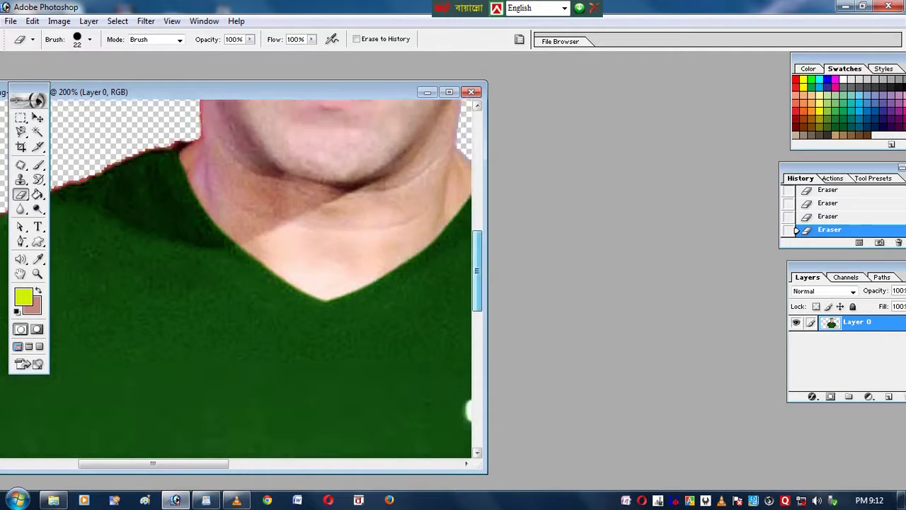
Select the white gap between the shirt and the arm on the logo side with the Magic Wand
{"action": "scroll", "coordinate": [241, 276], "scroll_direction": "down", "scroll_amount": 3}
{"action": "key", "text": "ctrl+minus"}
{"action": "key", "text": "ctrl+minus"}
{"action": "key", "text": "w"}
{"action": "left_click", "coordinate": [347, 407]}
{"action": "key", "text": "e"}
{"action": "left_click_drag", "start_coordinate": [343, 371], "coordinate": [334, 414]}
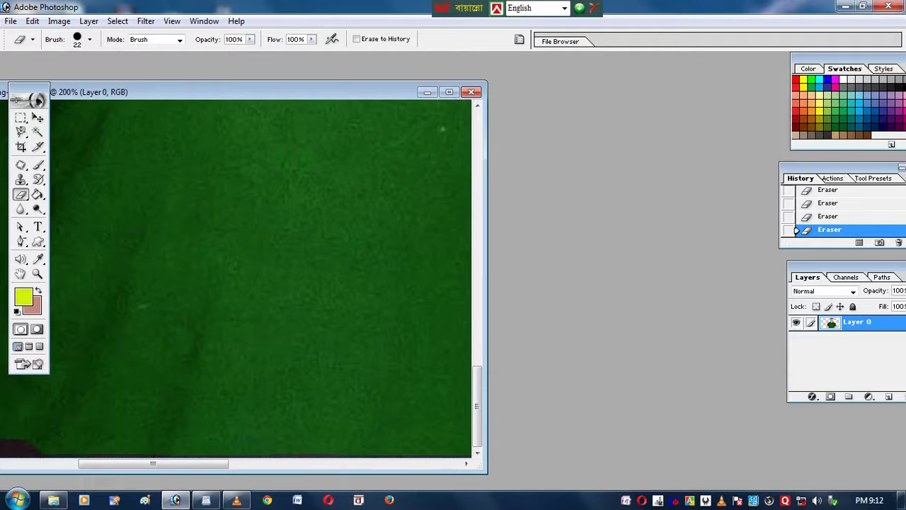
{"action": "key", "text": "ctrl+minus"}
{"action": "key", "text": "ctrl+minus"}
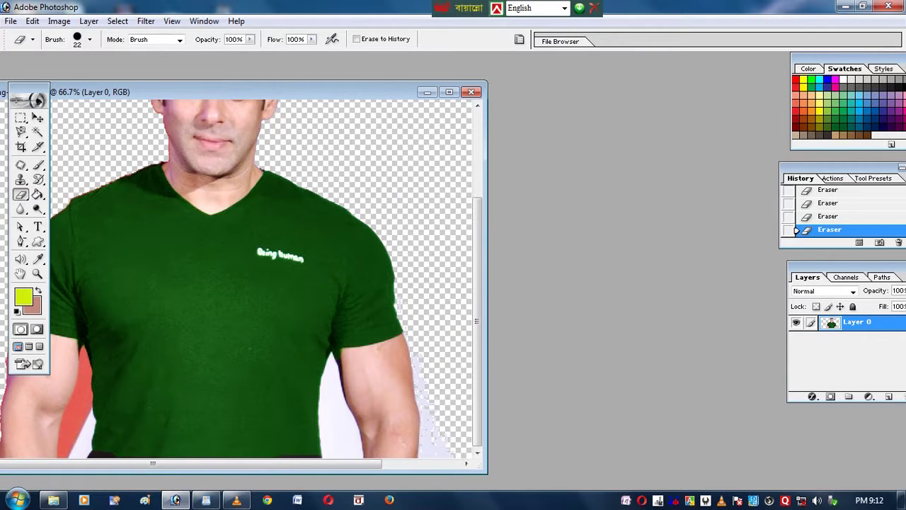
{"action": "left_click", "coordinate": [38, 132]}
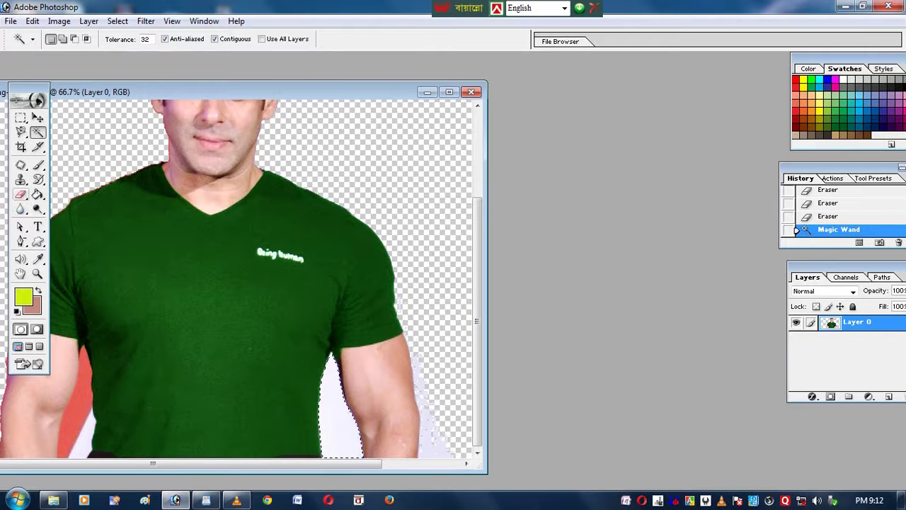
Remove the selected white gap beside the shirt with the Magic Eraser
{"action": "key", "text": "e"}
{"action": "left_click", "coordinate": [334, 416]}
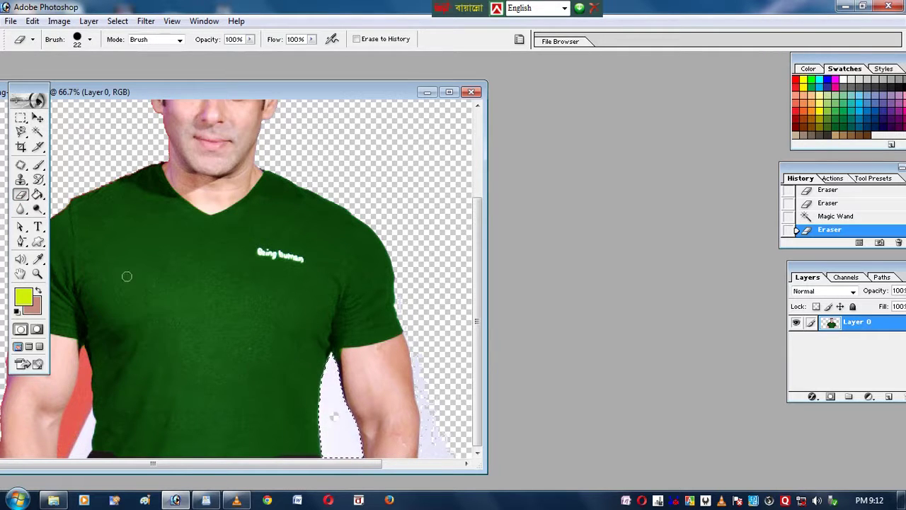
{"action": "left_click_drag", "start_coordinate": [20, 194], "coordinate": [85, 218]}
{"action": "left_click", "coordinate": [334, 416]}
{"action": "left_click", "coordinate": [334, 416]}
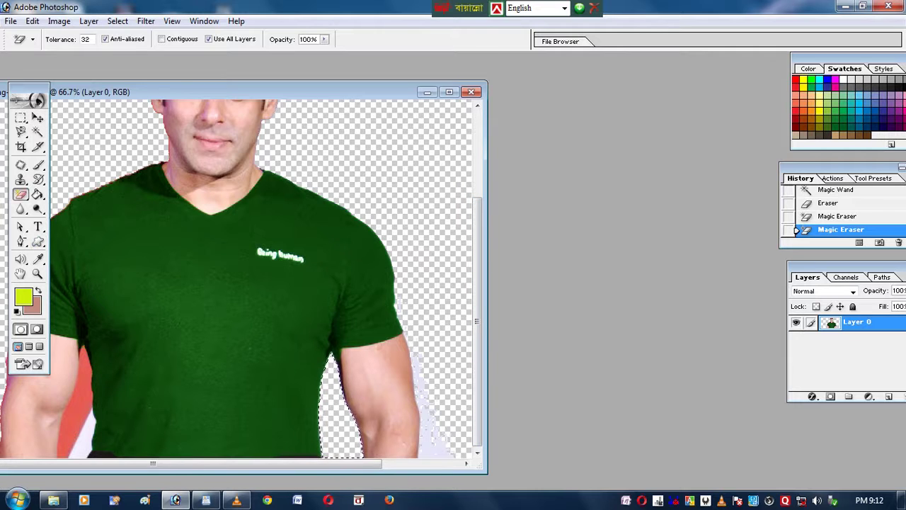
Select the red area between the shirt and the other arm with the Magic Wand and remove it with the Magic Eraser
{"action": "left_click", "coordinate": [20, 194]}
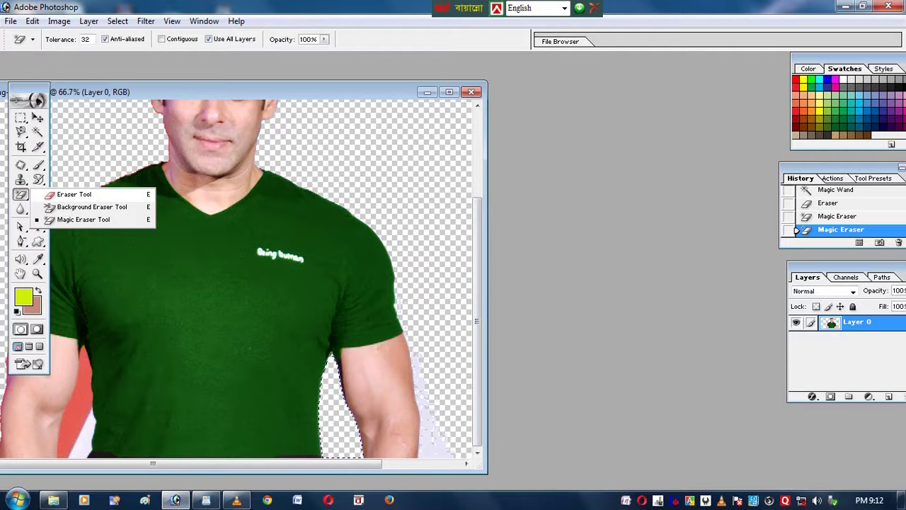
{"action": "left_click", "coordinate": [38, 131]}
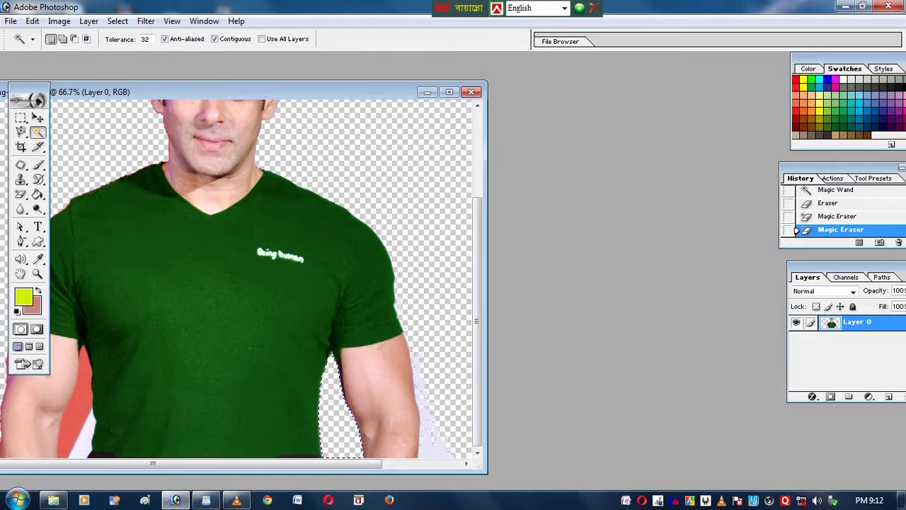
{"action": "left_click", "coordinate": [76, 408]}
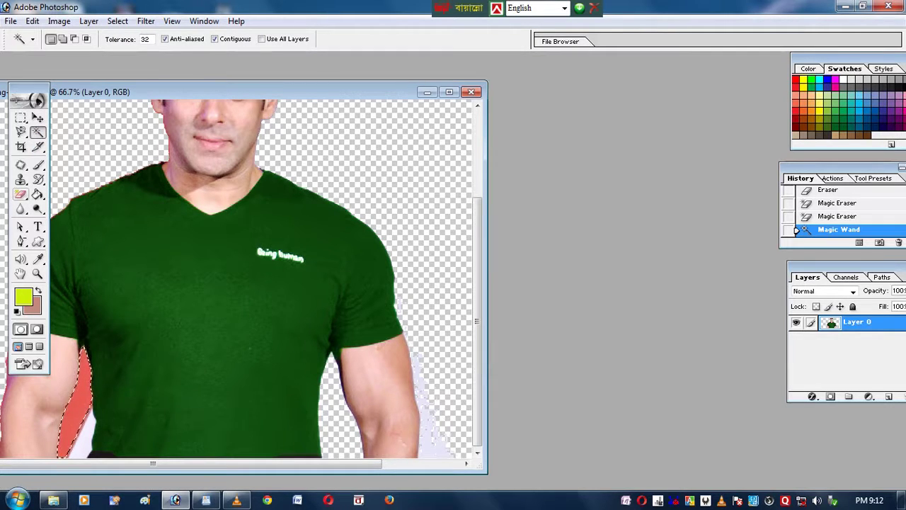
{"action": "key", "text": "e"}
{"action": "left_click", "coordinate": [76, 407]}
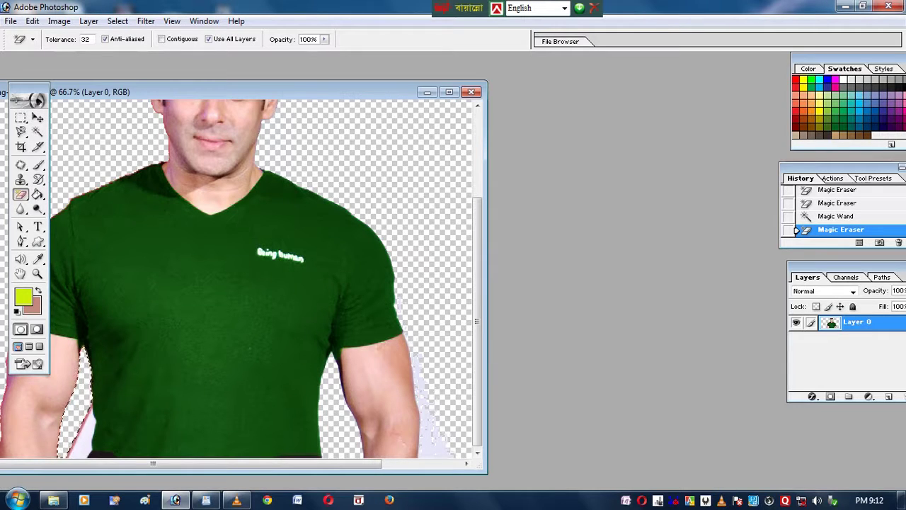
Clear the selection, then select the white sliver beside the shirt's lower edge and remove it with the Magic Eraser
{"action": "right_click", "coordinate": [21, 194]}
{"action": "left_click", "coordinate": [69, 194]}
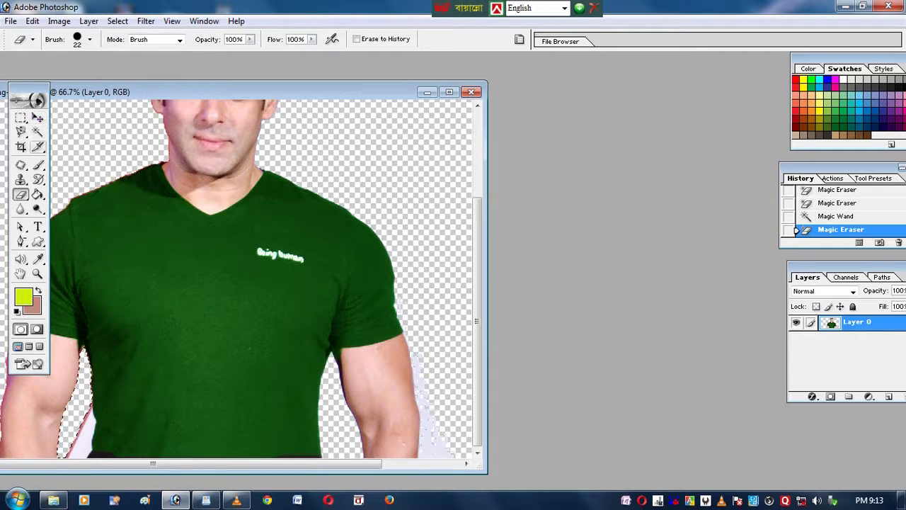
{"action": "key", "text": "w"}
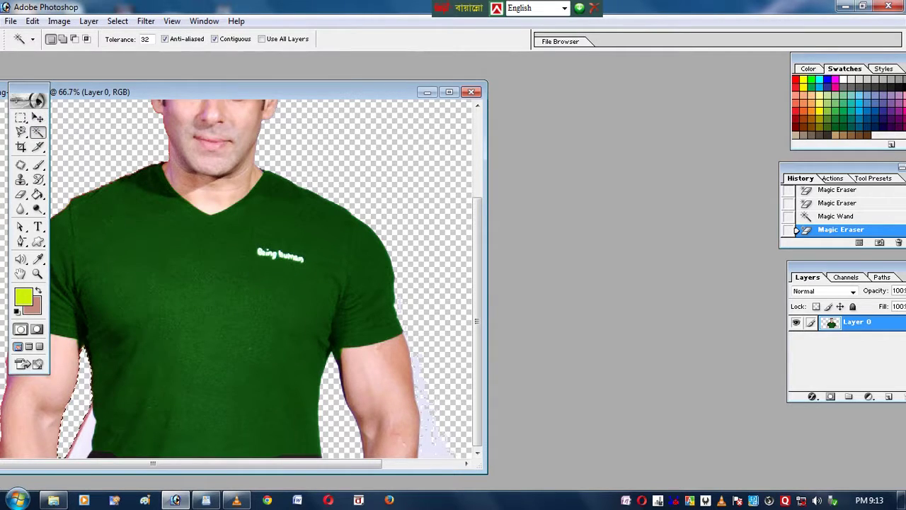
{"action": "right_click", "coordinate": [88, 140]}
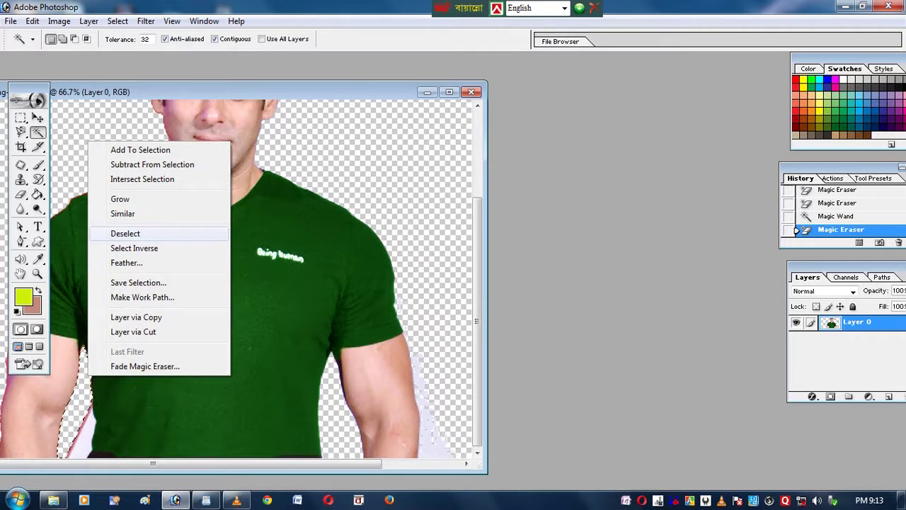
{"action": "left_click", "coordinate": [125, 233]}
{"action": "key", "text": "e"}
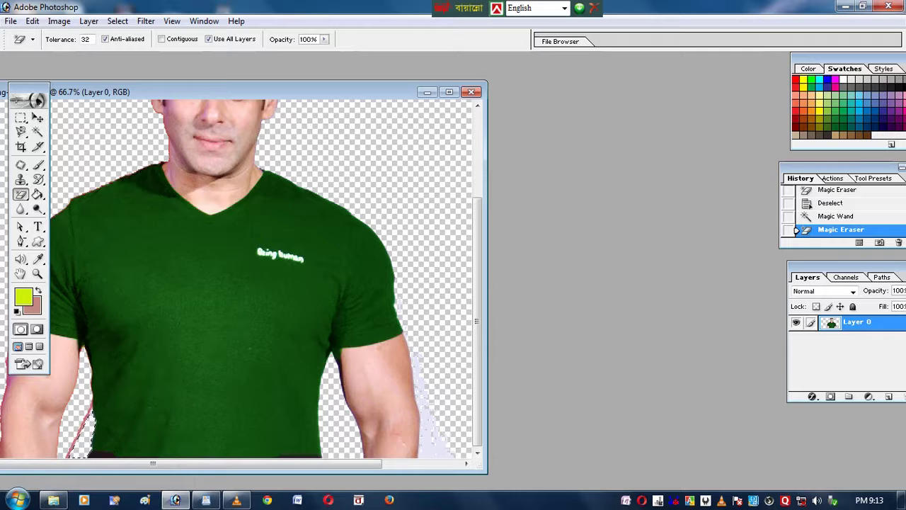
Widen and reposition the document window and deselect the erased sliver
{"action": "left_click_drag", "start_coordinate": [487, 284], "coordinate": [572, 283]}
{"action": "left_click_drag", "start_coordinate": [319, 92], "coordinate": [484, 55]}
{"action": "key", "text": "v"}
{"action": "key", "text": "w"}
{"action": "right_click", "coordinate": [248, 393]}
{"action": "left_click", "coordinate": [287, 249]}
Erase the thin red line left between the arm and the shirt with the Eraser at brush size 22
{"action": "key", "text": "ctrl+plus"}
{"action": "key", "text": "ctrl+plus"}
{"action": "left_click_drag", "start_coordinate": [728, 283], "coordinate": [728, 369]}
{"action": "left_click_drag", "start_coordinate": [396, 426], "coordinate": [316, 425]}
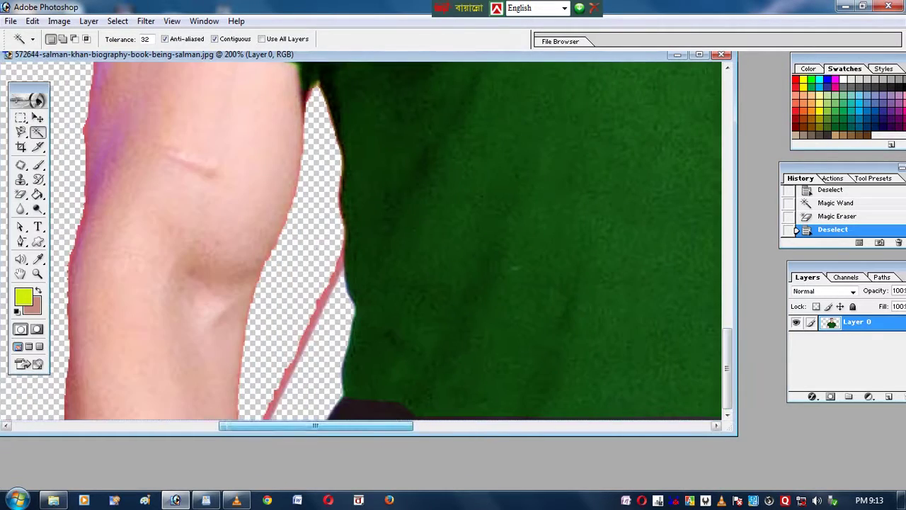
{"action": "right_click", "coordinate": [20, 194]}
{"action": "left_click", "coordinate": [62, 195]}
{"action": "left_click_drag", "start_coordinate": [300, 359], "coordinate": [328, 252]}
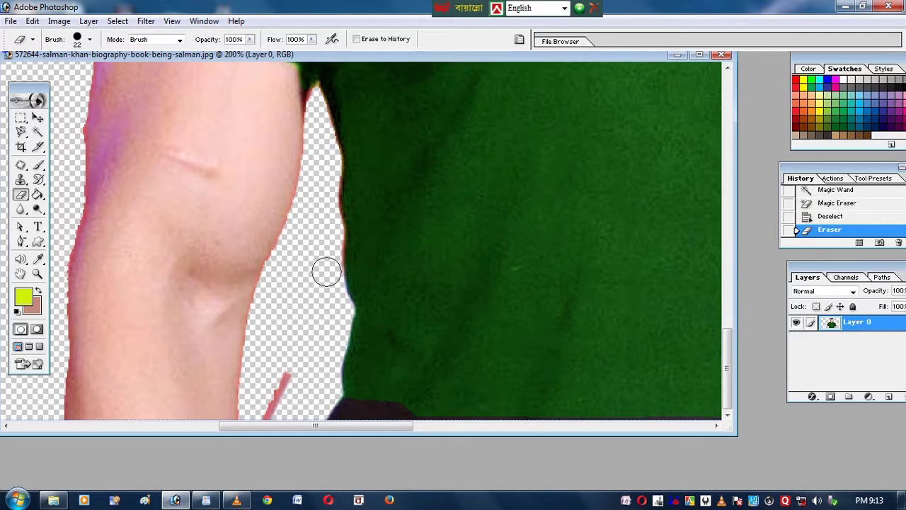
{"action": "left_click_drag", "start_coordinate": [287, 373], "coordinate": [274, 404]}
Erase the leftover fringe along the outer edge of the upper arm near the sleeve
{"action": "scroll", "coordinate": [298, 328], "scroll_direction": "up", "scroll_amount": 2}
{"action": "scroll", "coordinate": [300, 259], "scroll_direction": "up", "scroll_amount": 3}
{"action": "left_click_drag", "start_coordinate": [80, 172], "coordinate": [95, 142]}
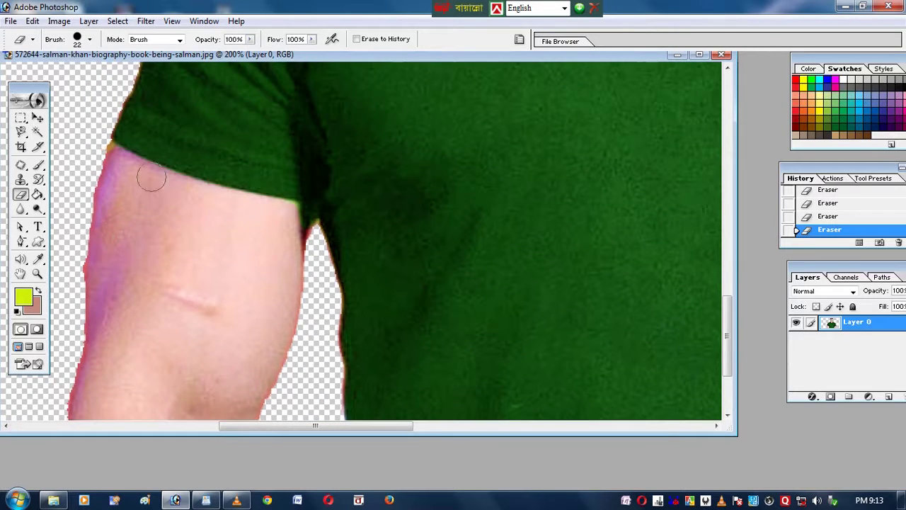
Clean the leftover red fringe around the man's hair and head with the Background Eraser at brush size 24
{"action": "scroll", "coordinate": [152, 178], "scroll_direction": "up", "scroll_amount": 10}
{"action": "scroll", "coordinate": [418, 125], "scroll_direction": "right", "scroll_amount": 5}
{"action": "right_click", "coordinate": [20, 194]}
{"action": "left_click", "coordinate": [64, 206]}
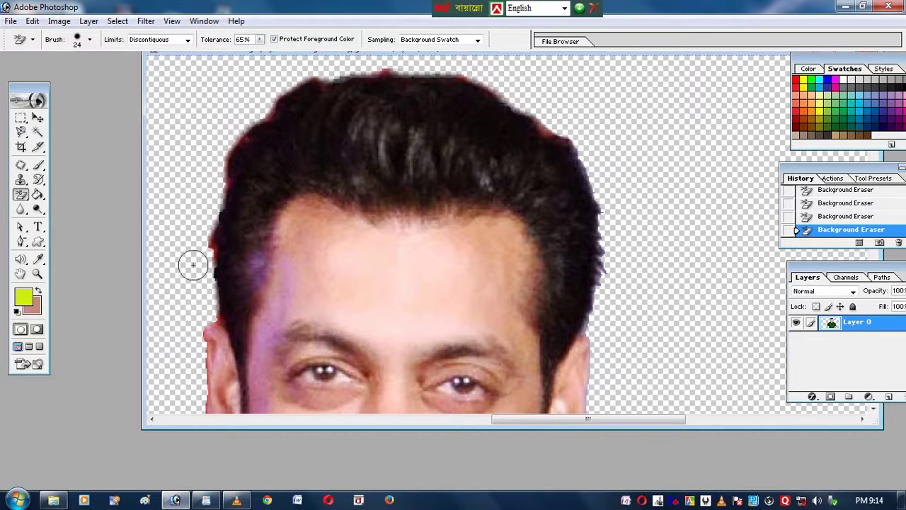
{"action": "key", "text": "ctrl+minus"}
{"action": "key", "text": "ctrl+minus"}
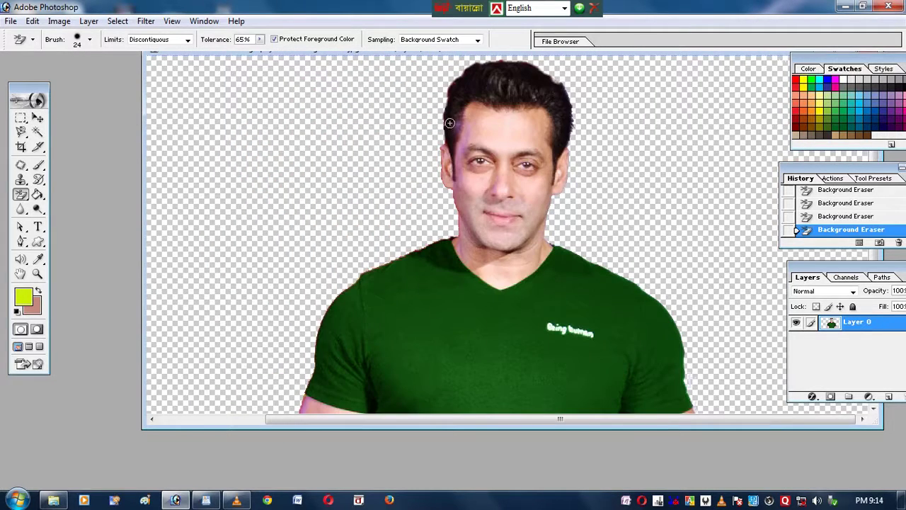
{"action": "key", "text": "ctrl+minus"}
{"action": "key", "text": "v"}
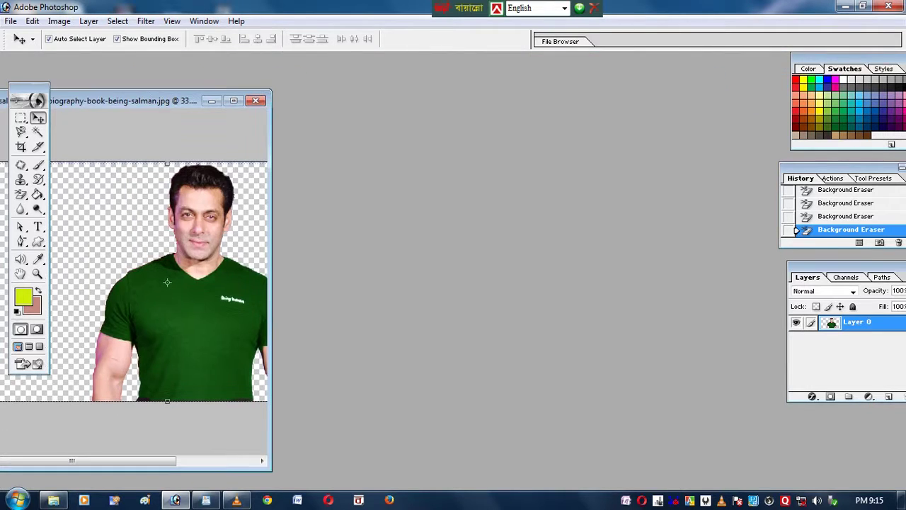
Browse the Desktop and drive D: in the Open dialog for a photo to use as the new background
{"action": "key", "text": "ctrl+o"}
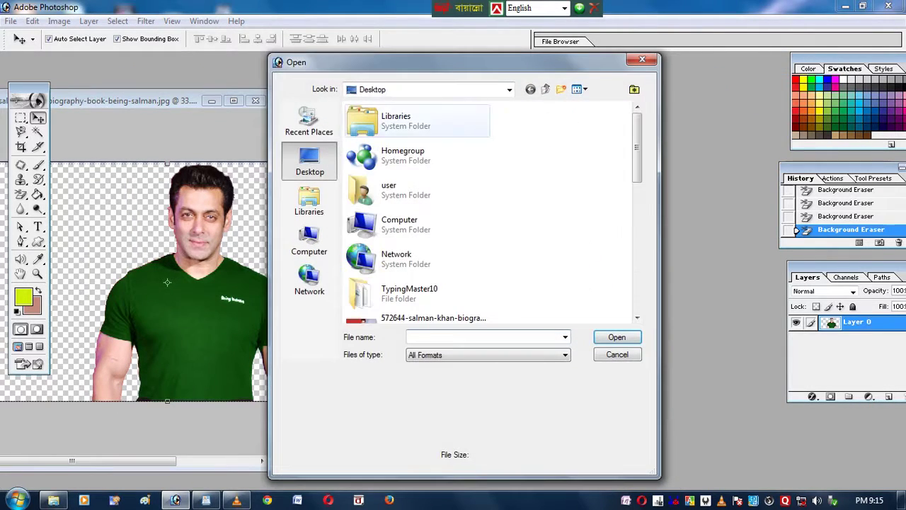
{"action": "scroll", "coordinate": [489, 212], "scroll_direction": "down", "scroll_amount": 5}
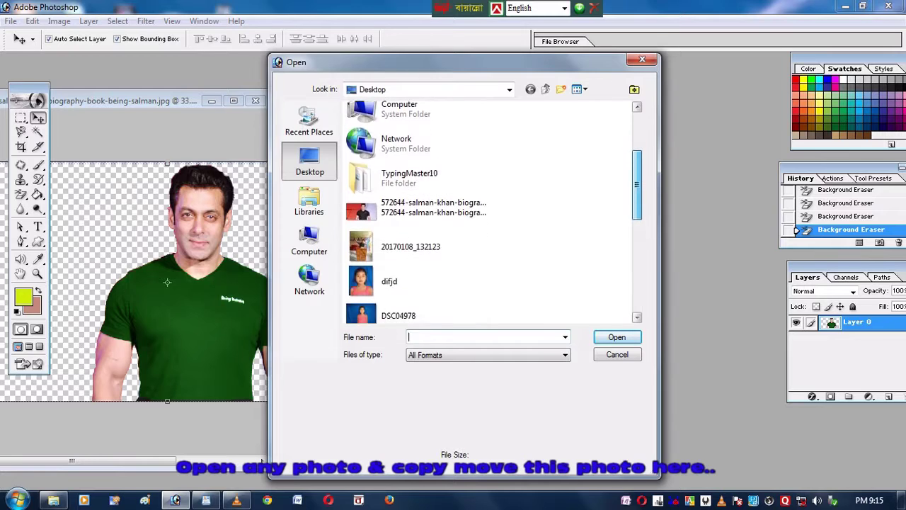
{"action": "scroll", "coordinate": [488, 213], "scroll_direction": "down", "scroll_amount": 6}
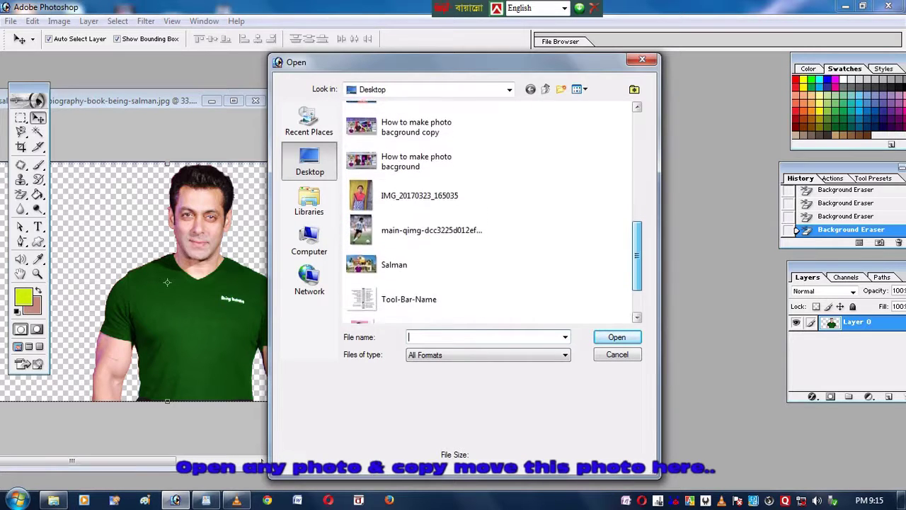
{"action": "scroll", "coordinate": [488, 213], "scroll_direction": "down", "scroll_amount": 2}
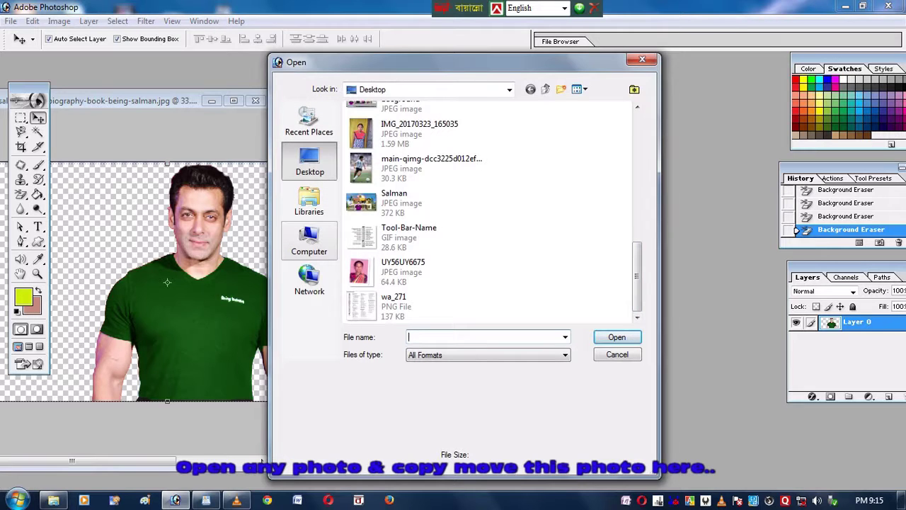
{"action": "left_click", "coordinate": [309, 239]}
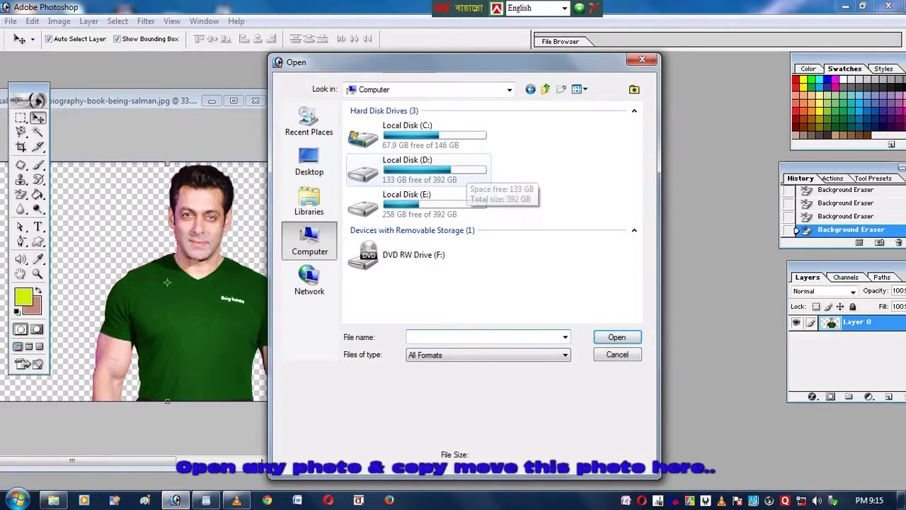
{"action": "double_click", "coordinate": [463, 171]}
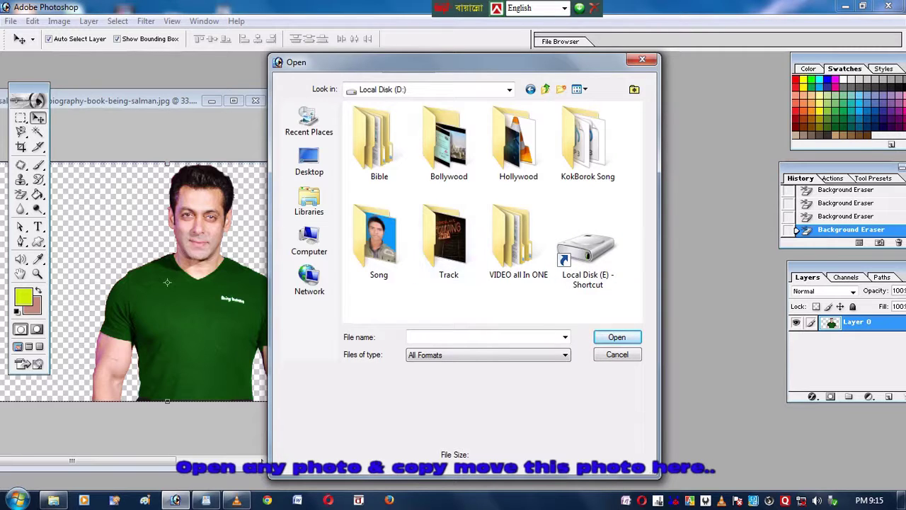
{"action": "left_click", "coordinate": [310, 239]}
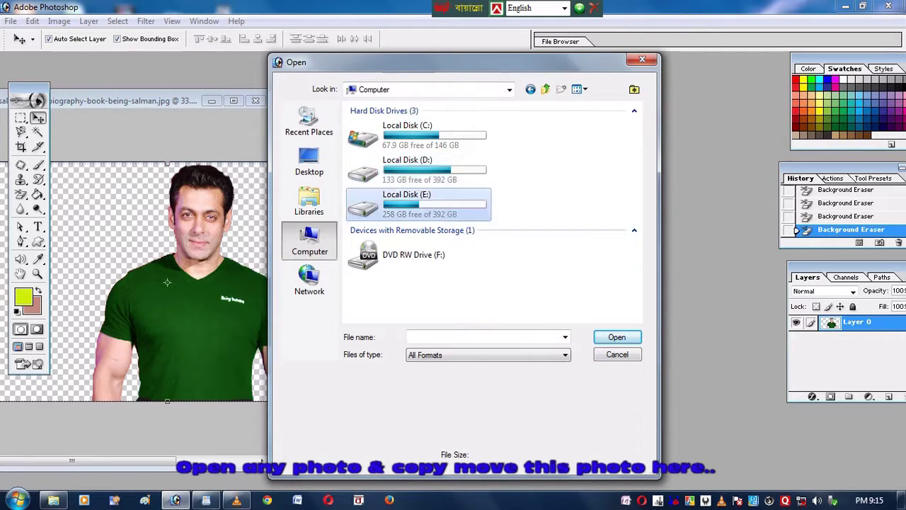
Open the house photo tyt from the HOME HD PHOTO folder on drive E:
{"action": "double_click", "coordinate": [418, 204]}
{"action": "scroll", "coordinate": [495, 212], "scroll_direction": "down", "scroll_amount": 2}
{"action": "left_click_drag", "start_coordinate": [637, 192], "coordinate": [637, 199]}
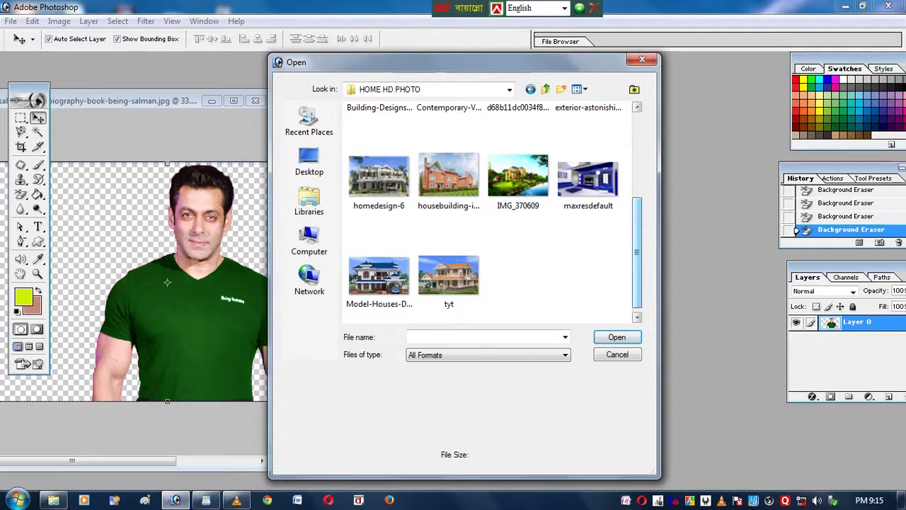
{"action": "left_click", "coordinate": [449, 276]}
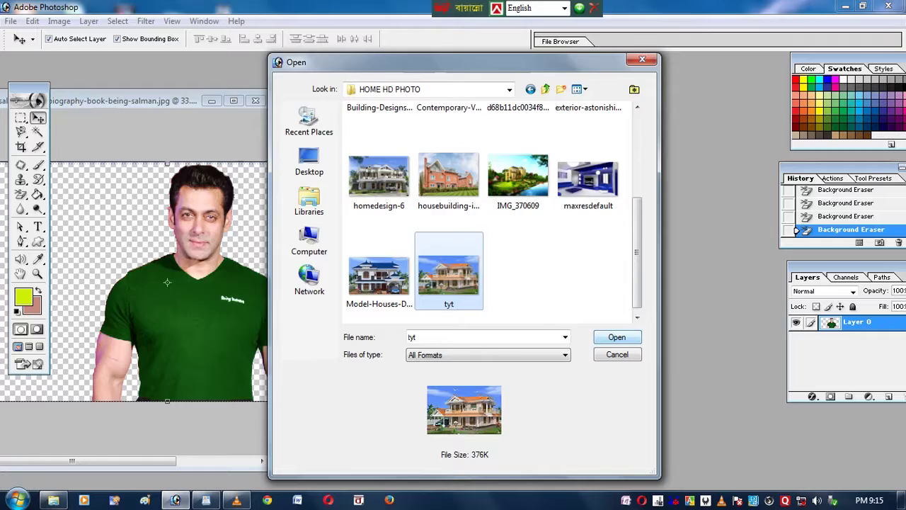
{"action": "key", "text": "Return"}
Place the house photo's window beside the man's cutout and make the cutout document active
{"action": "left_click_drag", "start_coordinate": [304, 70], "coordinate": [526, 74]}
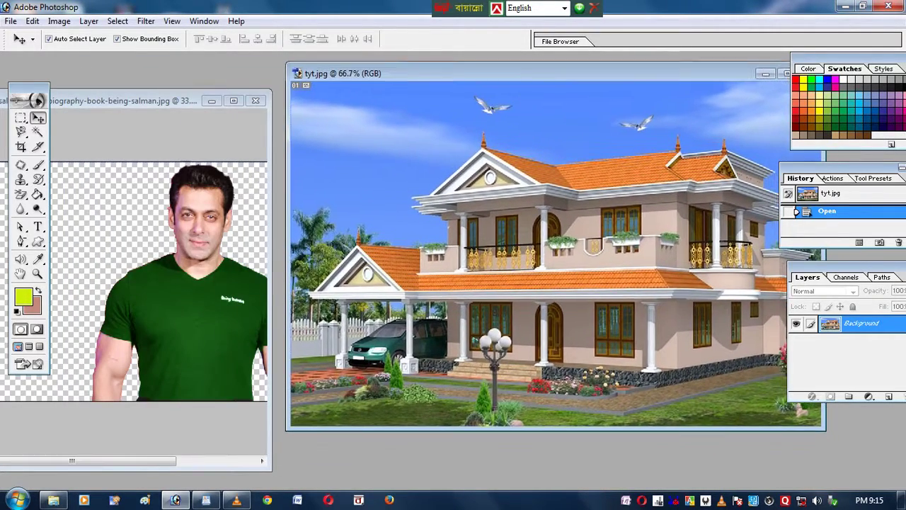
{"action": "left_click", "coordinate": [167, 283]}
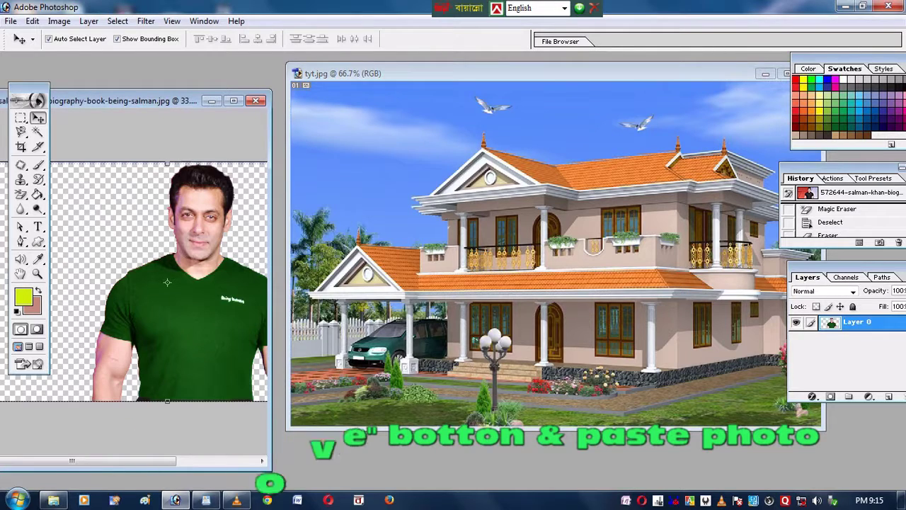
Copy the man's cutout into the house photo and reduce its height to about 74%
{"action": "left_click_drag", "start_coordinate": [167, 284], "coordinate": [476, 344]}
{"action": "left_click_drag", "start_coordinate": [476, 107], "coordinate": [476, 208]}
{"action": "left_click_drag", "start_coordinate": [477, 396], "coordinate": [278, 309]}
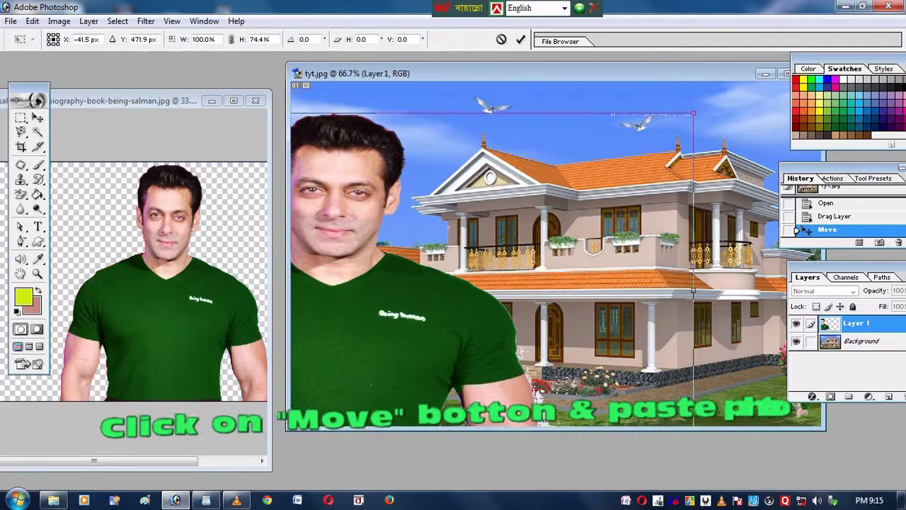
Scale the man down to about 29% width and 43% height, stand him in front of the house's entrance, and apply the transform
{"action": "left_click_drag", "start_coordinate": [664, 131], "coordinate": [380, 225]}
{"action": "left_click_drag", "start_coordinate": [330, 305], "coordinate": [611, 228]}
{"action": "left_click_drag", "start_coordinate": [663, 149], "coordinate": [384, 185]}
{"action": "left_click_drag", "start_coordinate": [315, 305], "coordinate": [593, 340]}
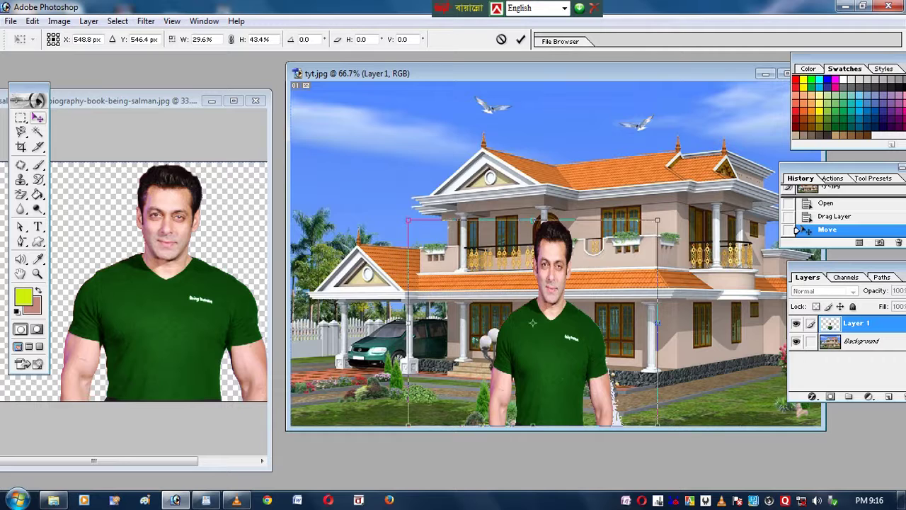
{"action": "left_click", "coordinate": [39, 119]}
{"action": "key", "text": "Return"}
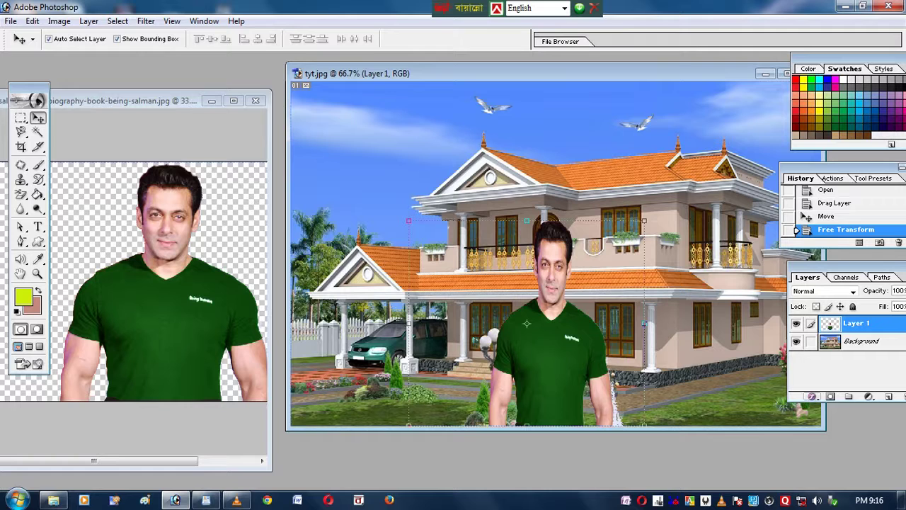
{"action": "left_click", "coordinate": [812, 397]}
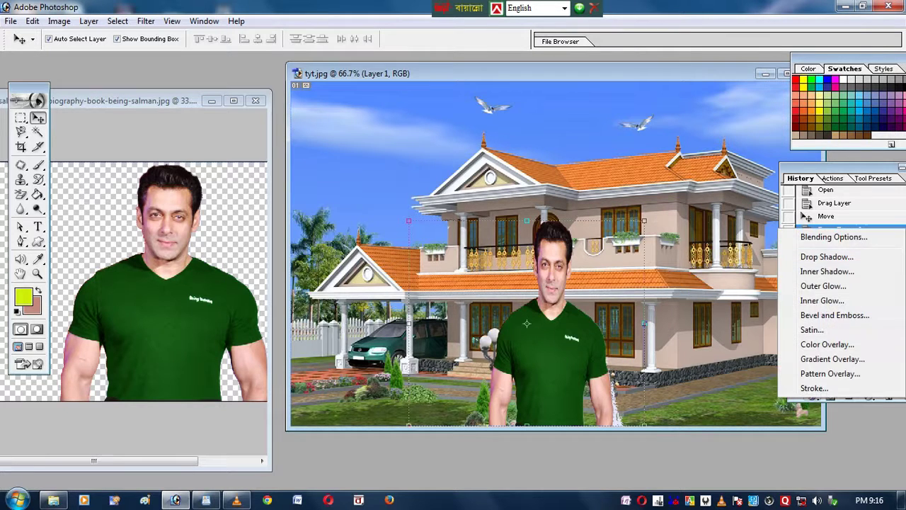
{"action": "left_click", "coordinate": [815, 388]}
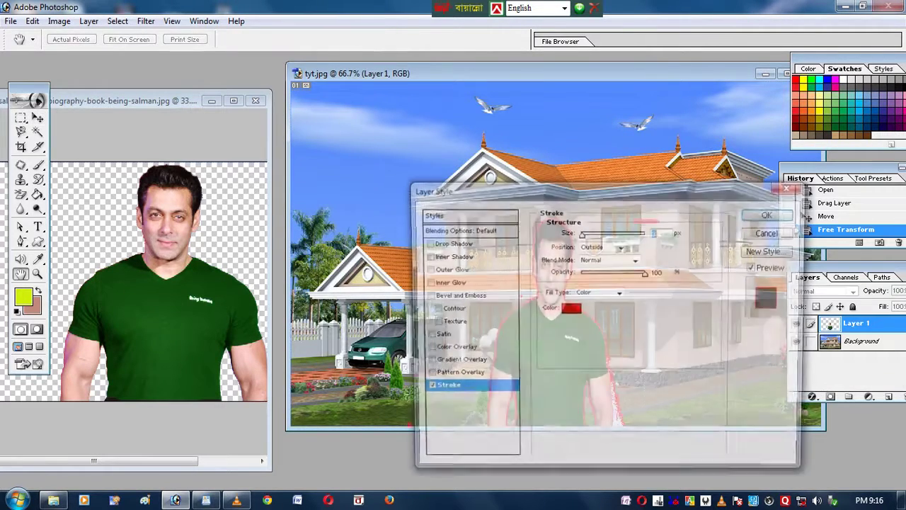
{"action": "mouse_move", "coordinate": [496, 189]}
{"action": "left_mouse_down"}
{"action": "mouse_move", "coordinate": [475, 380]}
{"action": "mouse_move", "coordinate": [161, 246]}
{"action": "mouse_move", "coordinate": [107, 155]}
{"action": "left_mouse_up"}
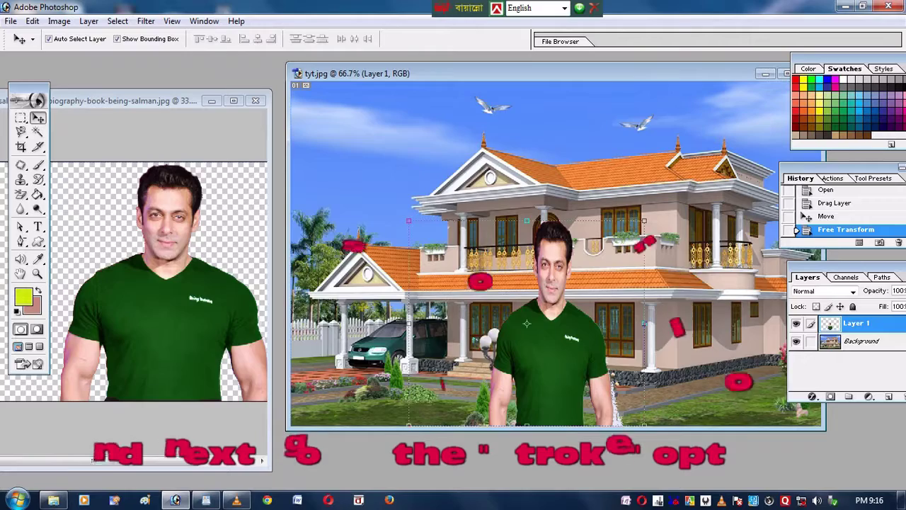
Give the man's layer an Inner Glow, keeping its opacity at 100% and setting the fill opacity to 96%
{"action": "left_click", "coordinate": [813, 396]}
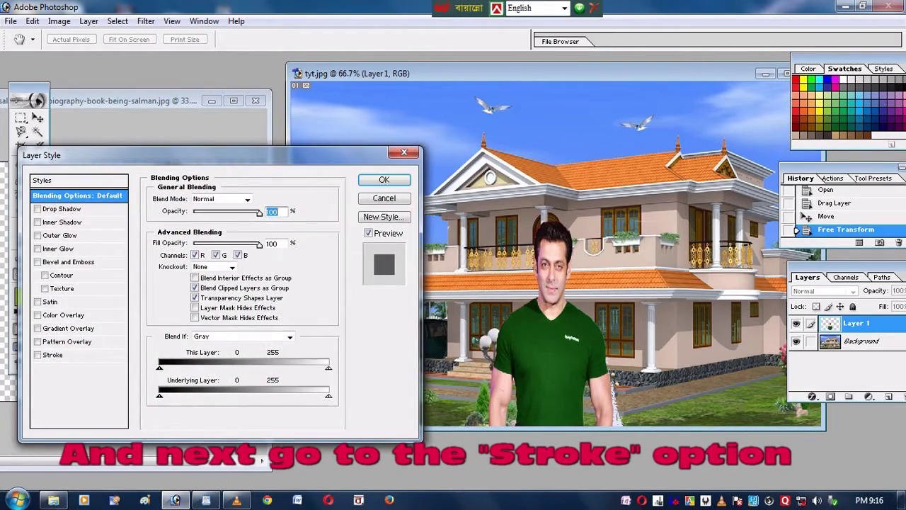
{"action": "left_click_drag", "start_coordinate": [212, 155], "coordinate": [204, 93]}
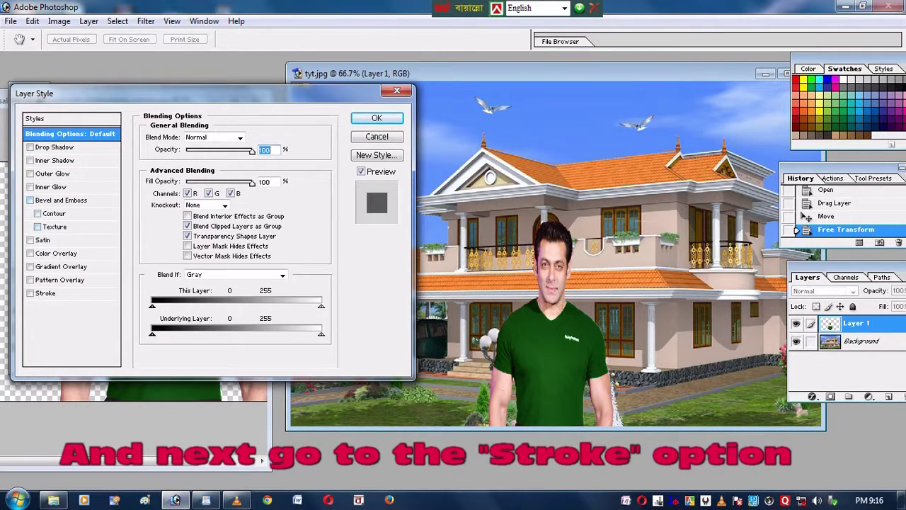
{"action": "left_click", "coordinate": [30, 186]}
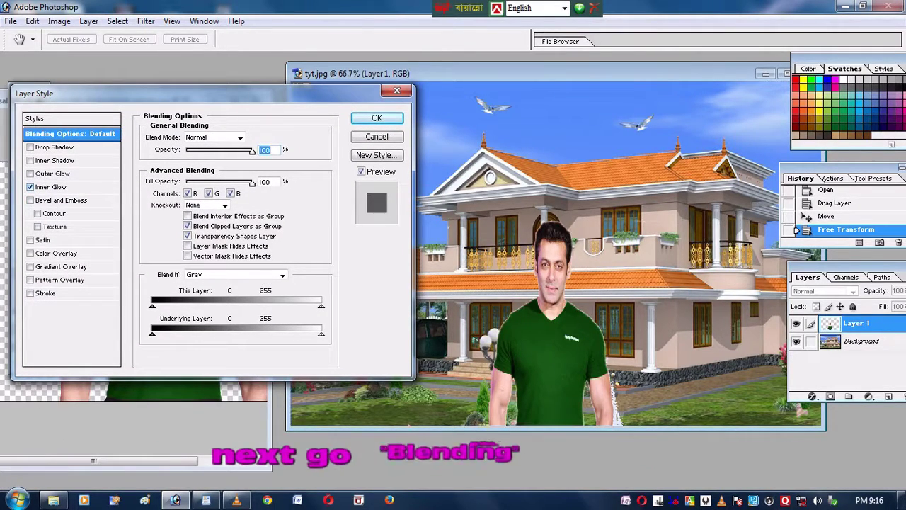
{"action": "type", "text": "75"}
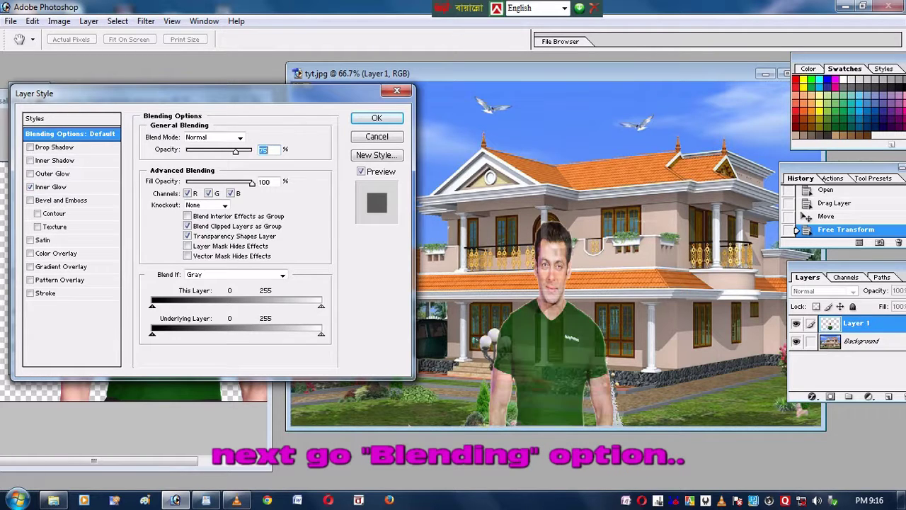
{"action": "type", "text": "100"}
{"action": "left_click_drag", "start_coordinate": [252, 183], "coordinate": [213, 184]}
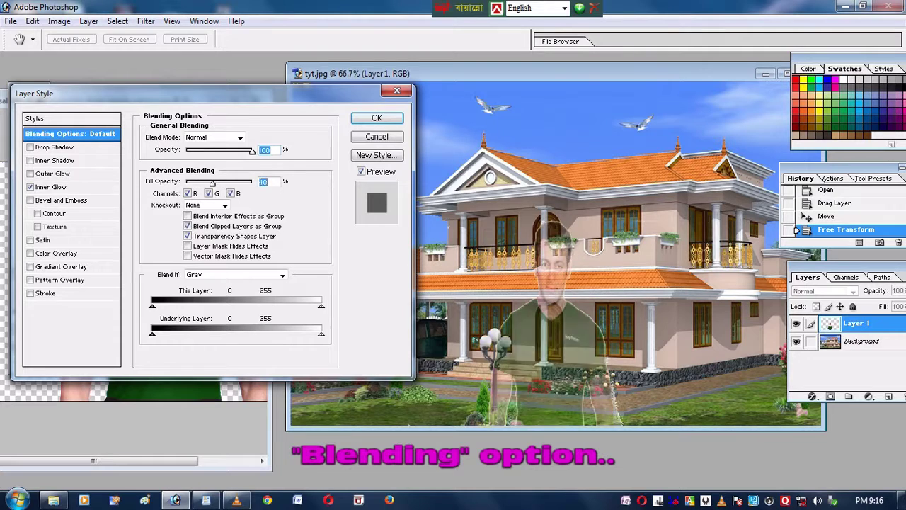
{"action": "type", "text": "100"}
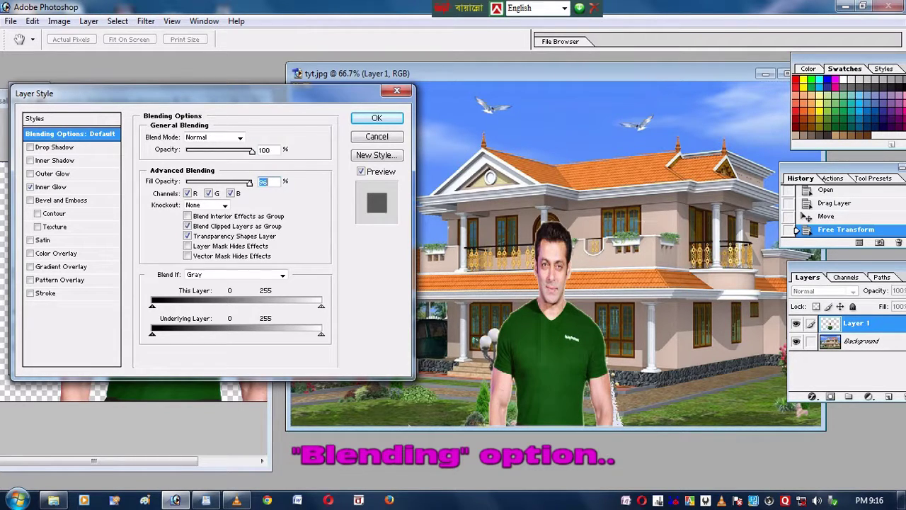
{"action": "key", "text": "Return"}
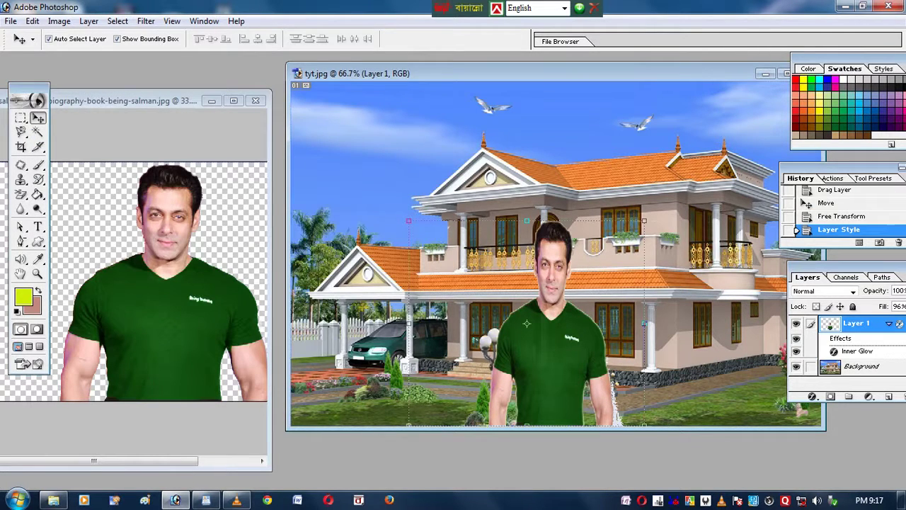
Duplicate the man to the left of the original and stretch the copy taller with Free Transform
{"action": "left_click_drag", "start_coordinate": [527, 324], "coordinate": [408, 200]}
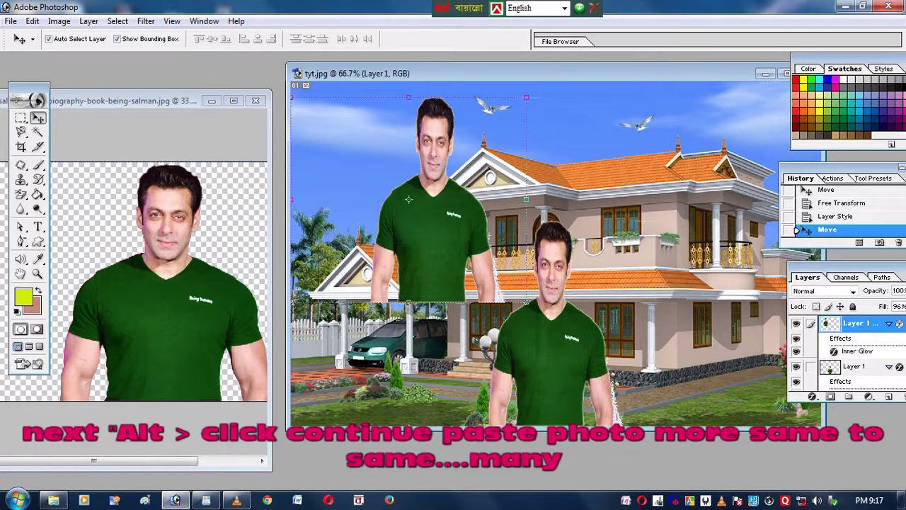
{"action": "key", "text": "ctrl+t"}
{"action": "left_click_drag", "start_coordinate": [408, 301], "coordinate": [408, 427]}
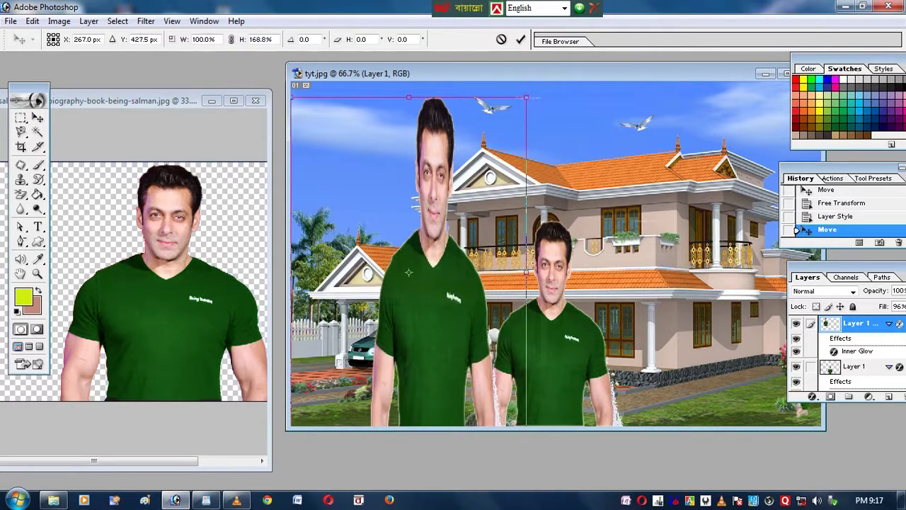
Lower the man's copy to 51% opacity in its blending options
{"action": "left_click", "coordinate": [813, 396]}
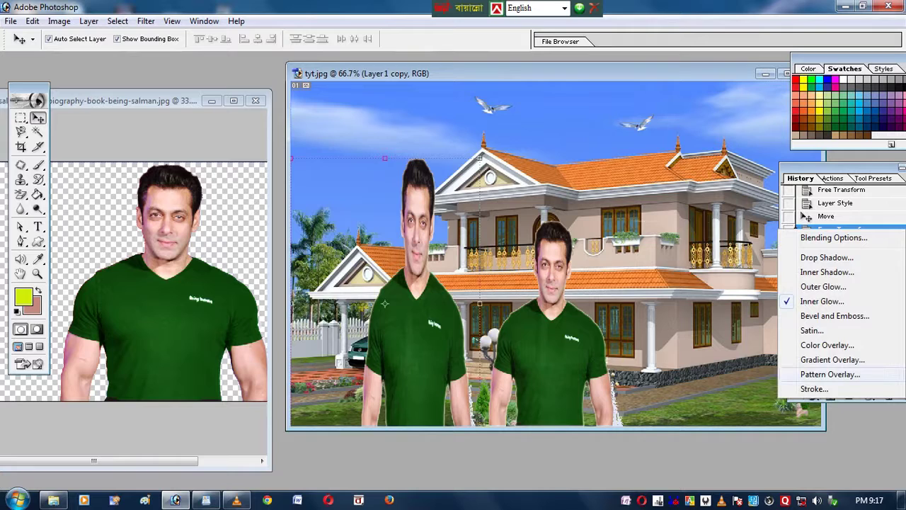
{"action": "left_click", "coordinate": [833, 237]}
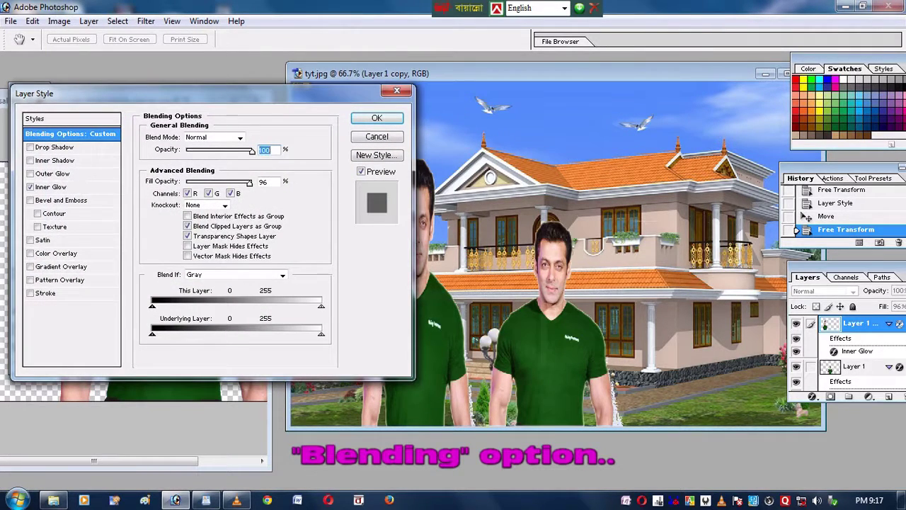
{"action": "left_click_drag", "start_coordinate": [246, 151], "coordinate": [219, 151]}
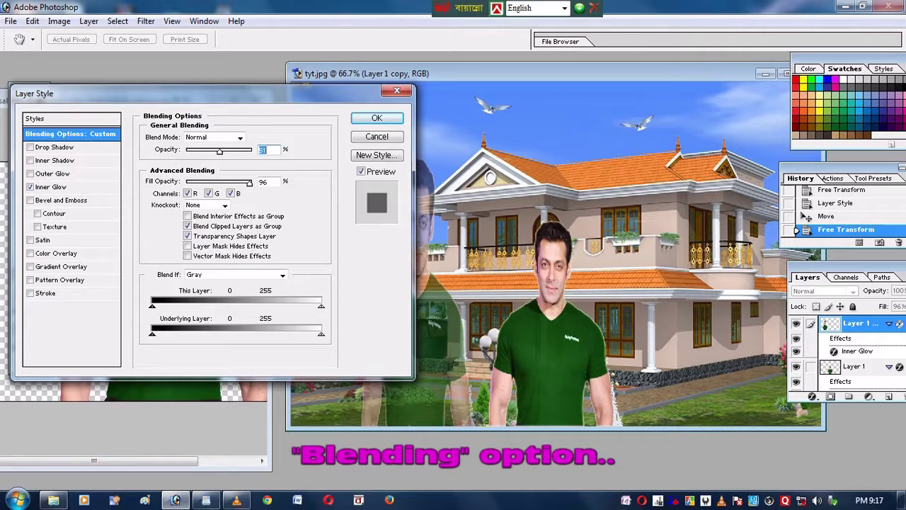
{"action": "left_click_drag", "start_coordinate": [212, 93], "coordinate": [205, 256]}
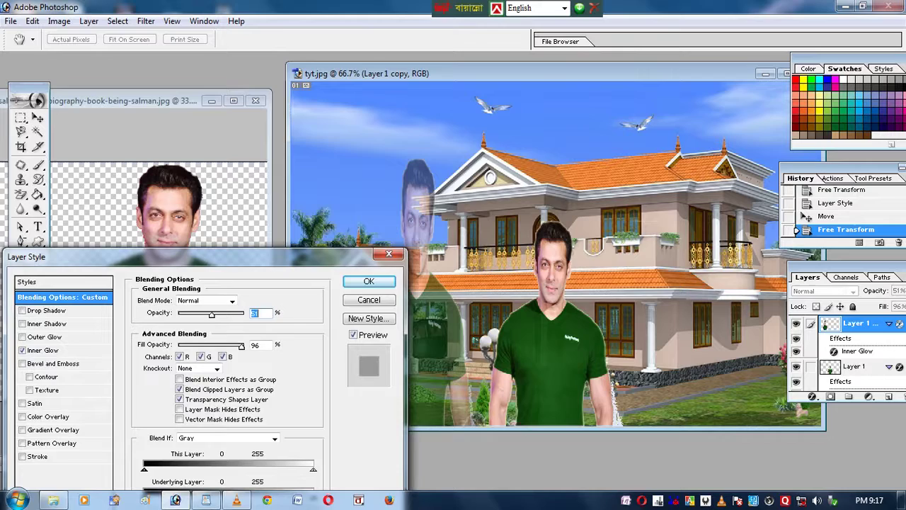
{"action": "key", "text": "Return"}
Shrink the translucent copy to about 73% width and 56% height and place it in front of the house's right side
{"action": "left_click_drag", "start_coordinate": [418, 326], "coordinate": [377, 330]}
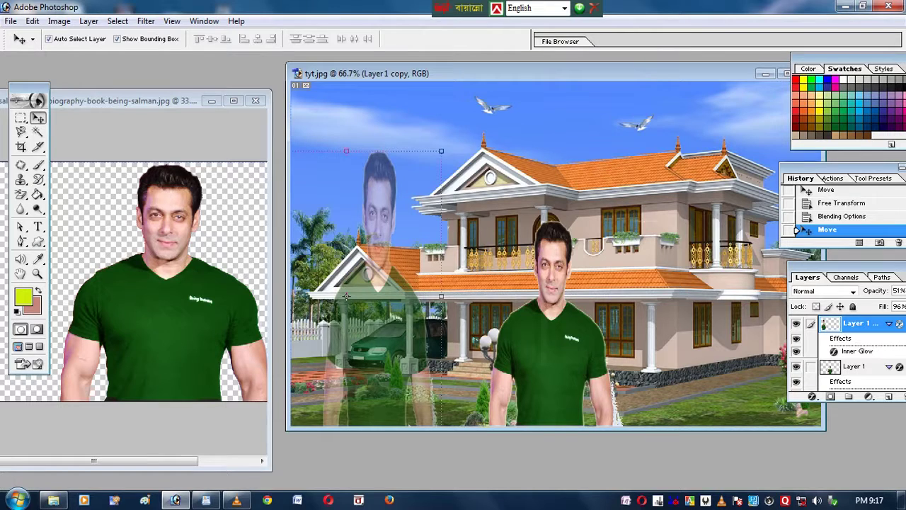
{"action": "left_click_drag", "start_coordinate": [346, 151], "coordinate": [346, 234]}
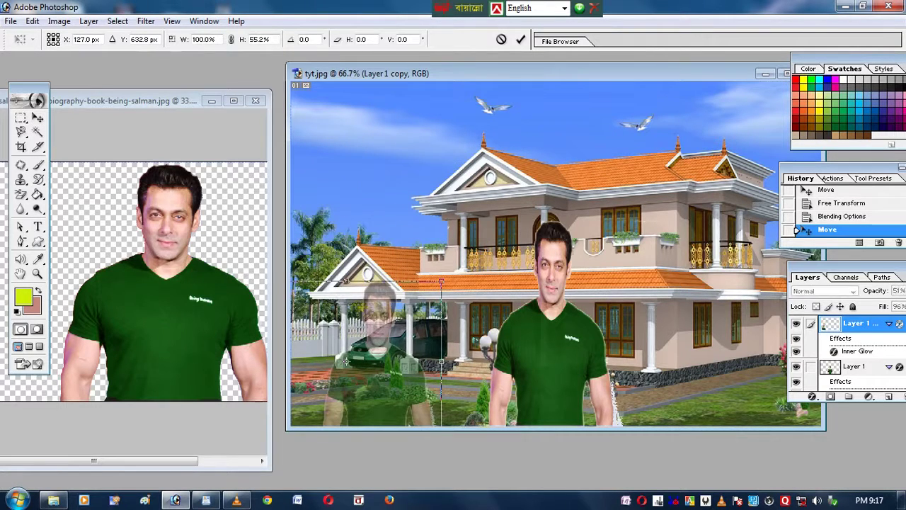
{"action": "left_click_drag", "start_coordinate": [345, 361], "coordinate": [657, 206]}
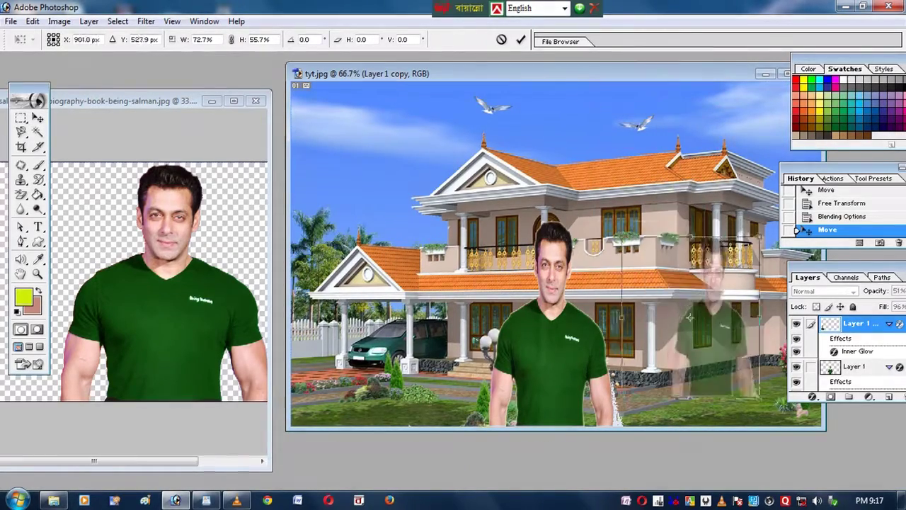